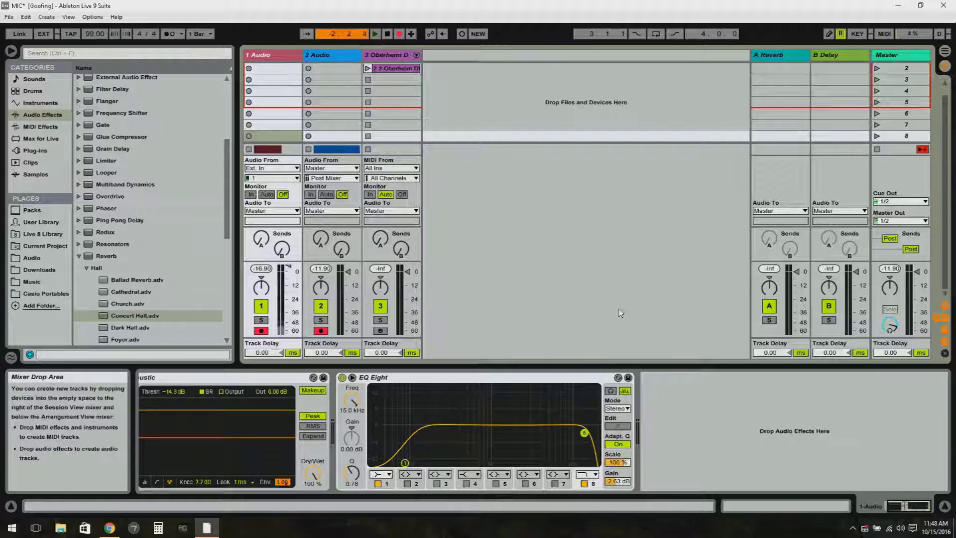
Step: Launch the scene-1 Oberheim drum clip and show its MIDI notes in Clip View
left_click(383, 54)
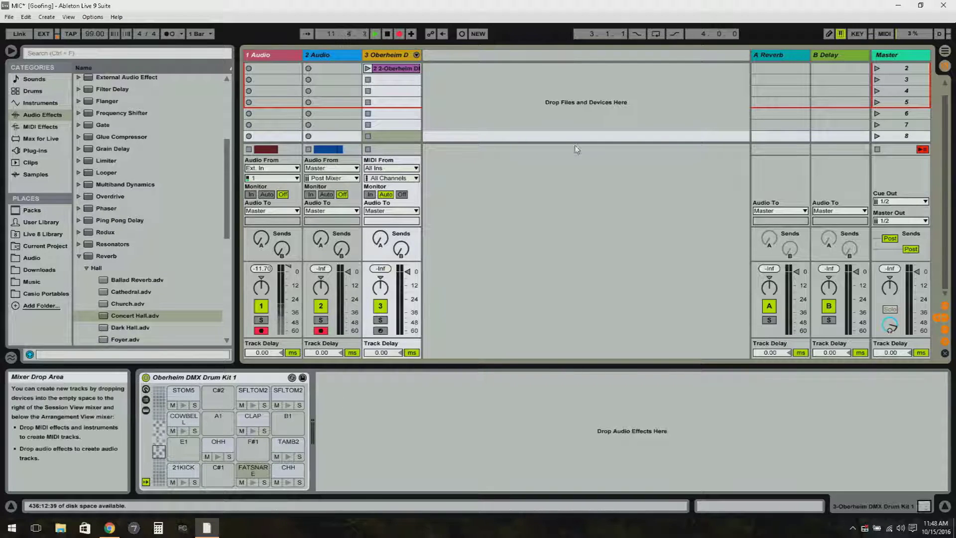
left_click(367, 68)
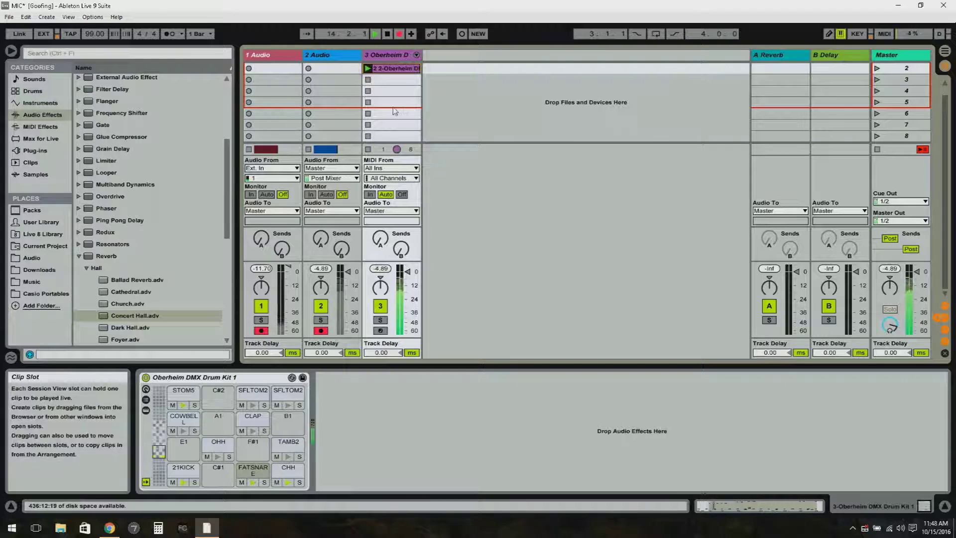
scroll(380, 80, "up", 1)
left_click(367, 68)
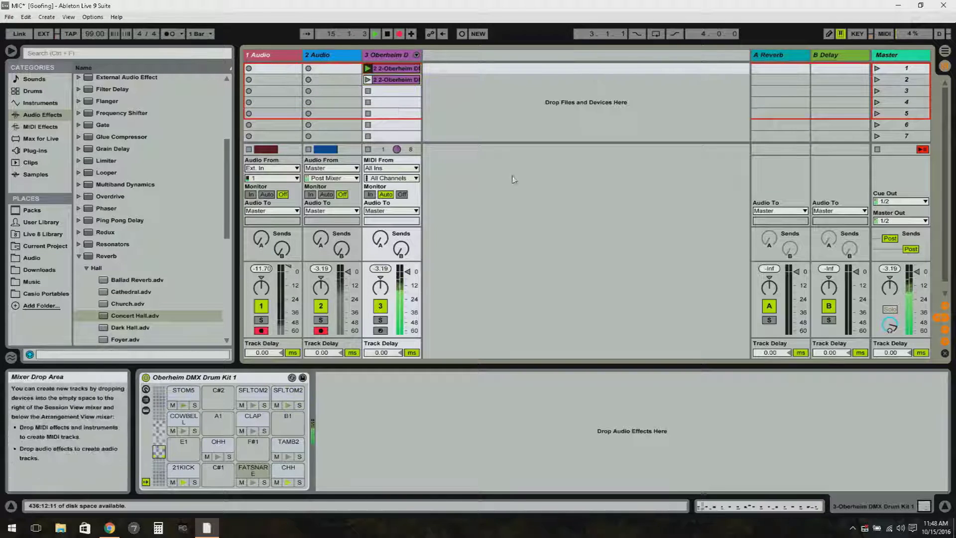
key("shift+Tab")
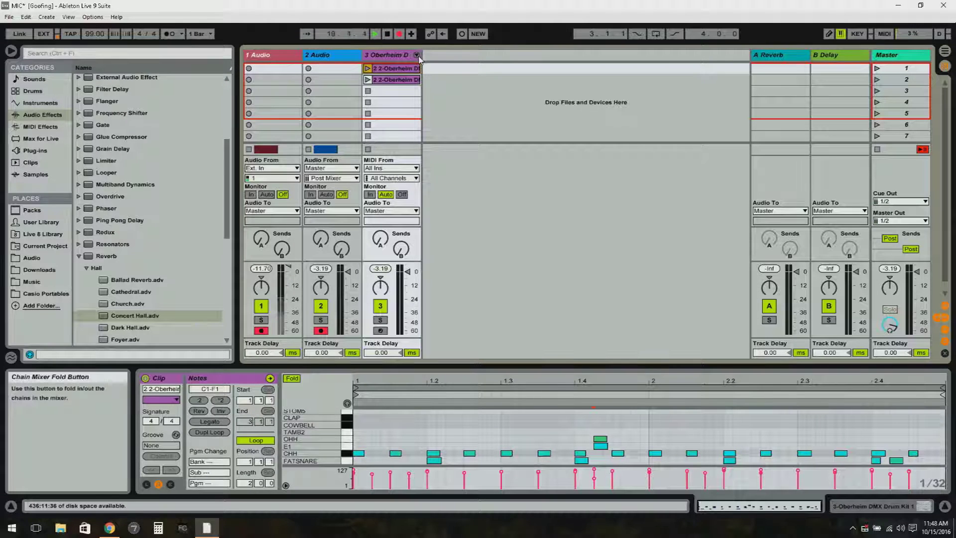
Step: Unfold the drum rack chains and drop Concert Hall.adv onto the FATSNARE chain
left_click(417, 56)
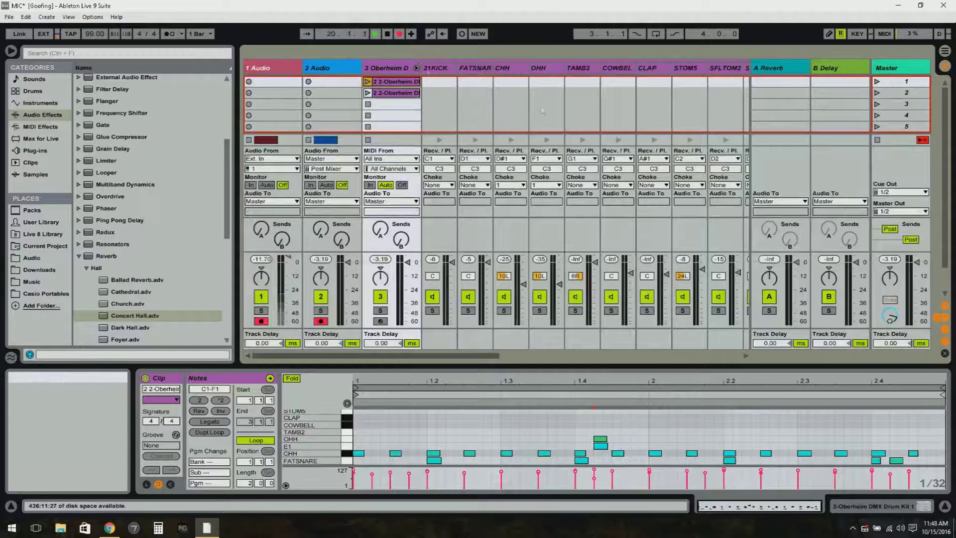
left_click_drag(475, 355, 520, 362)
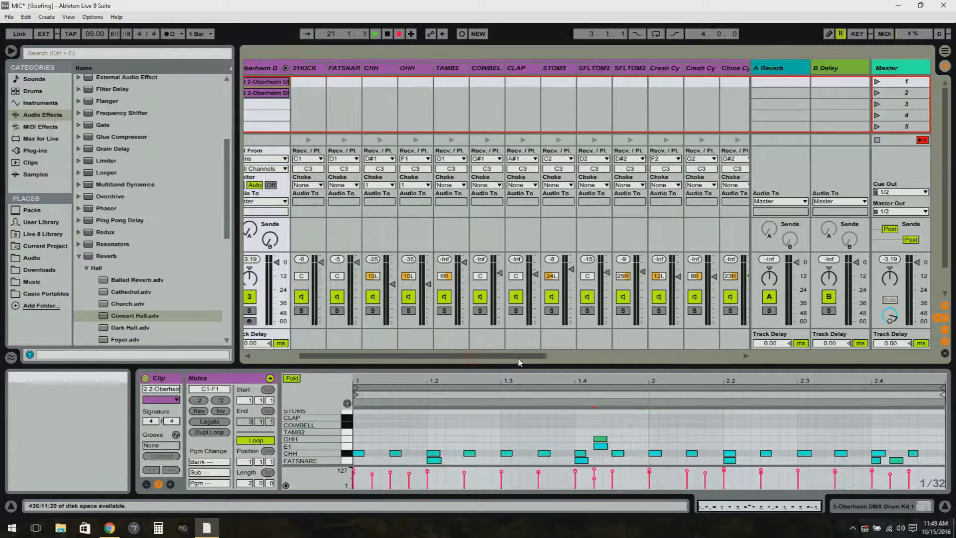
left_click(345, 70)
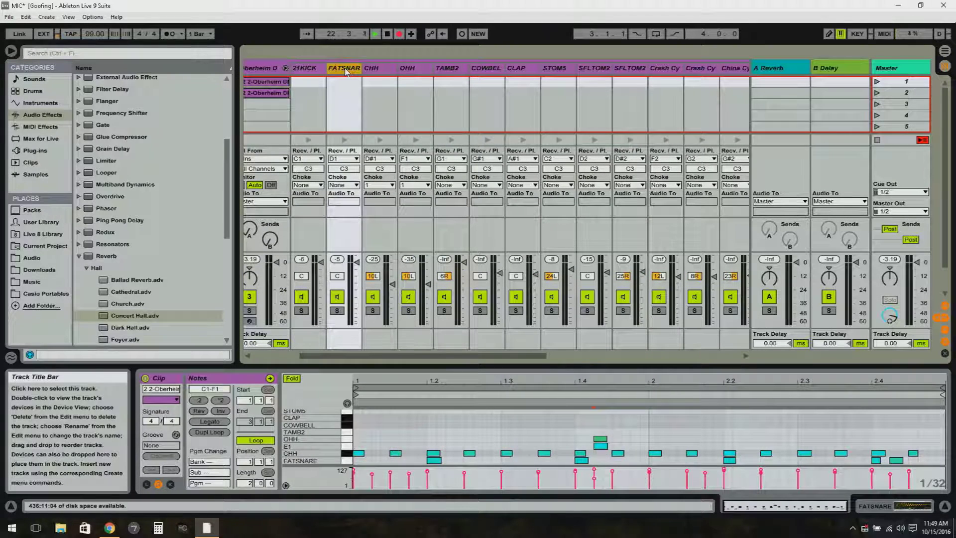
double_click(345, 70)
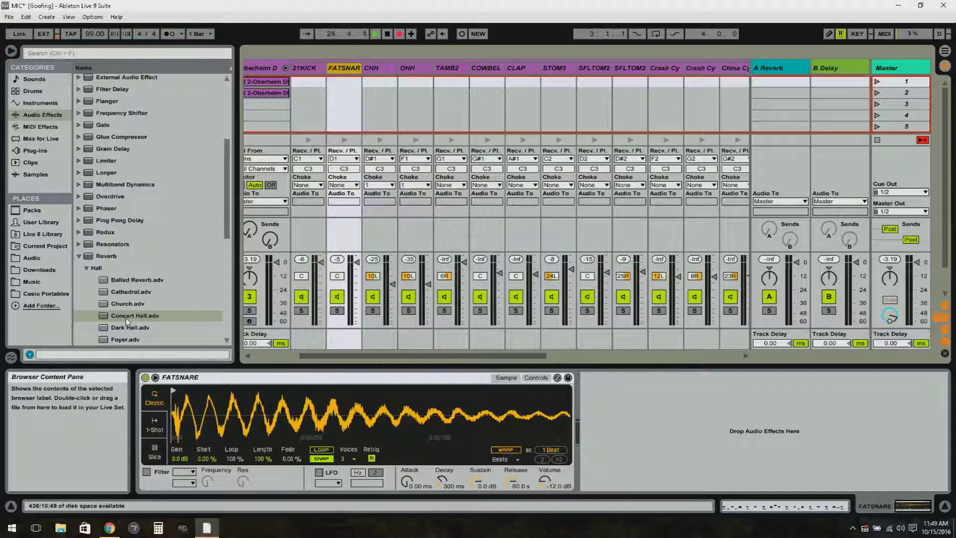
left_click_drag(127, 318, 687, 412)
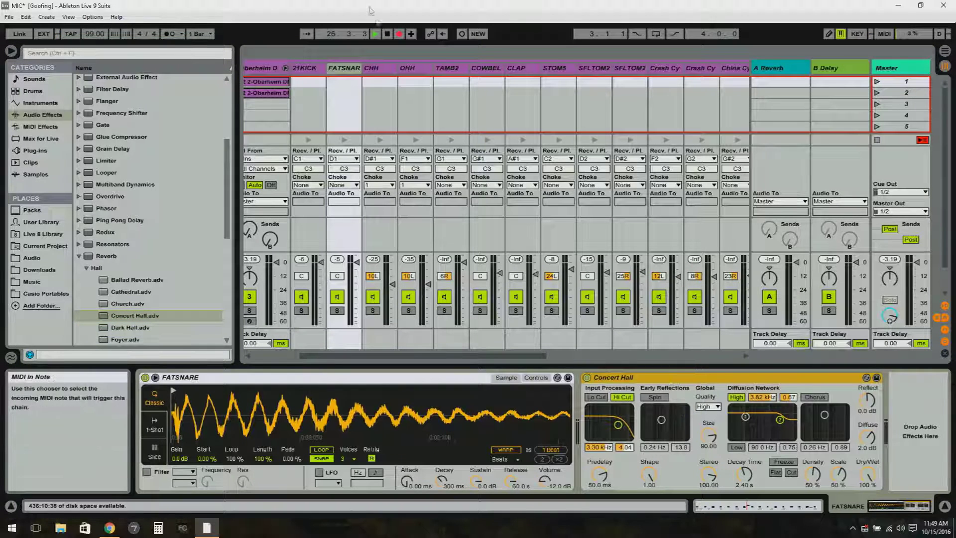
Step: Replay the Oberheim clip and lower the FATSNARE reverb's Dry/Wet to 47%
left_click_drag(336, 357, 297, 363)
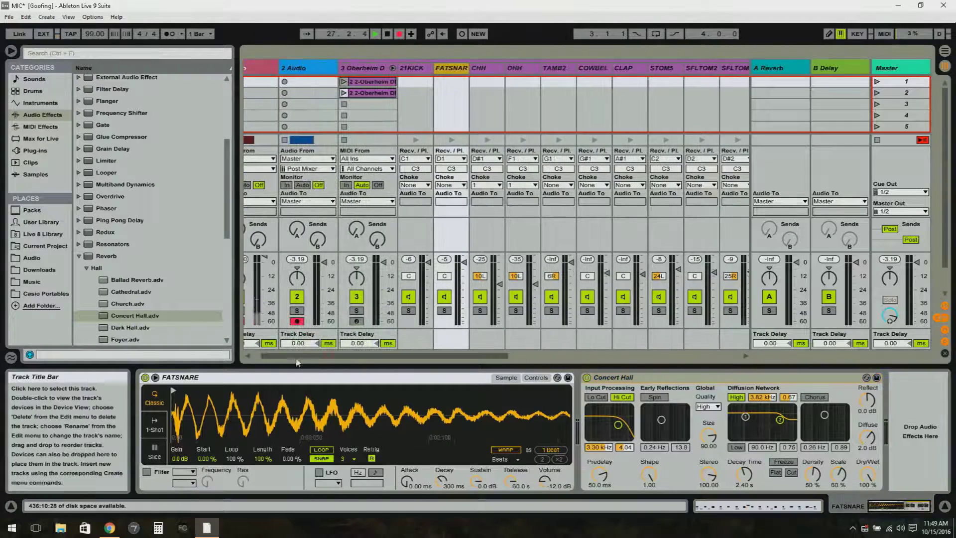
left_click(344, 82)
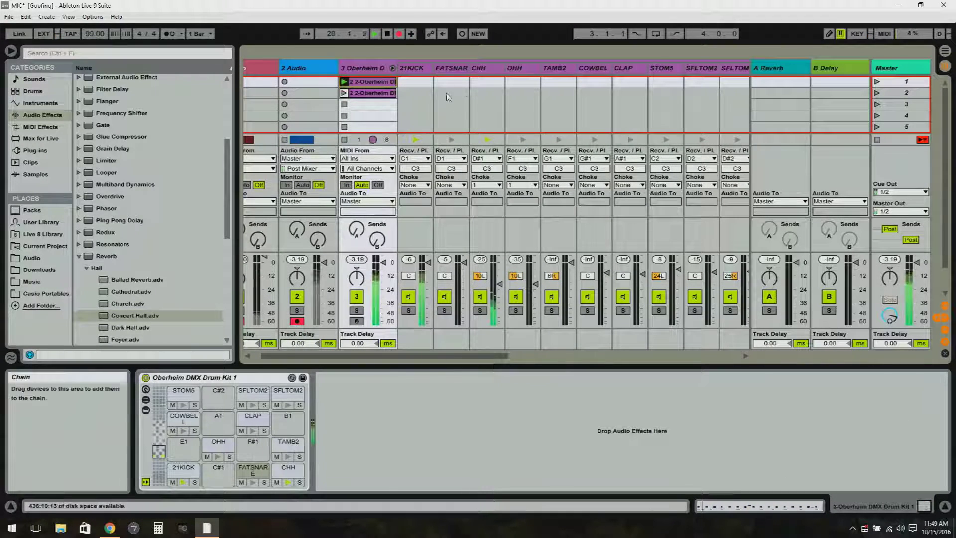
left_click(451, 68)
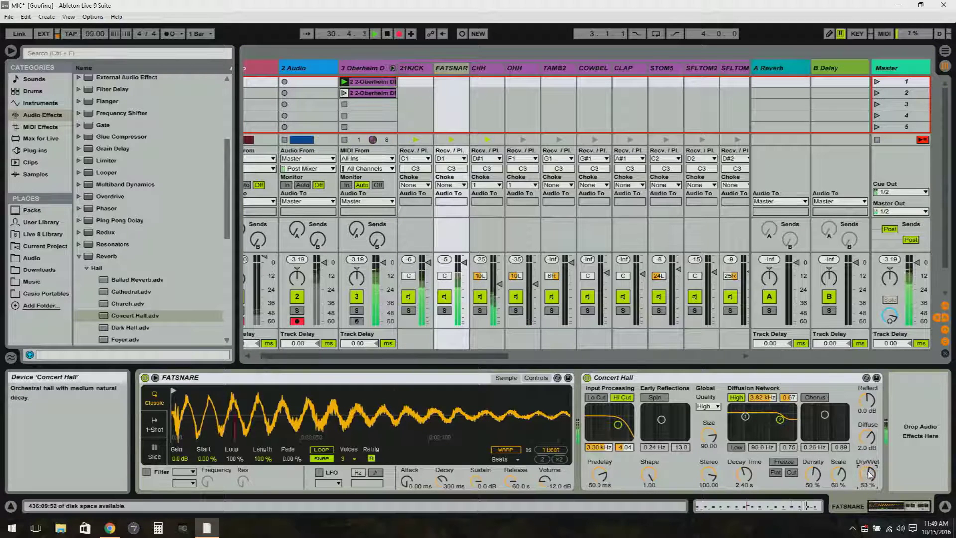
left_click_drag(869, 475, 869, 473)
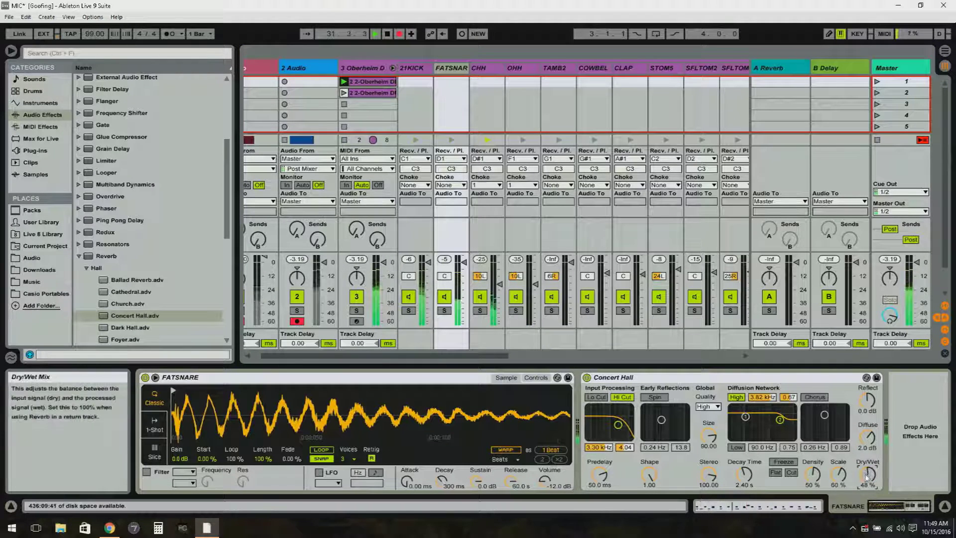
left_click_drag(869, 478, 869, 478)
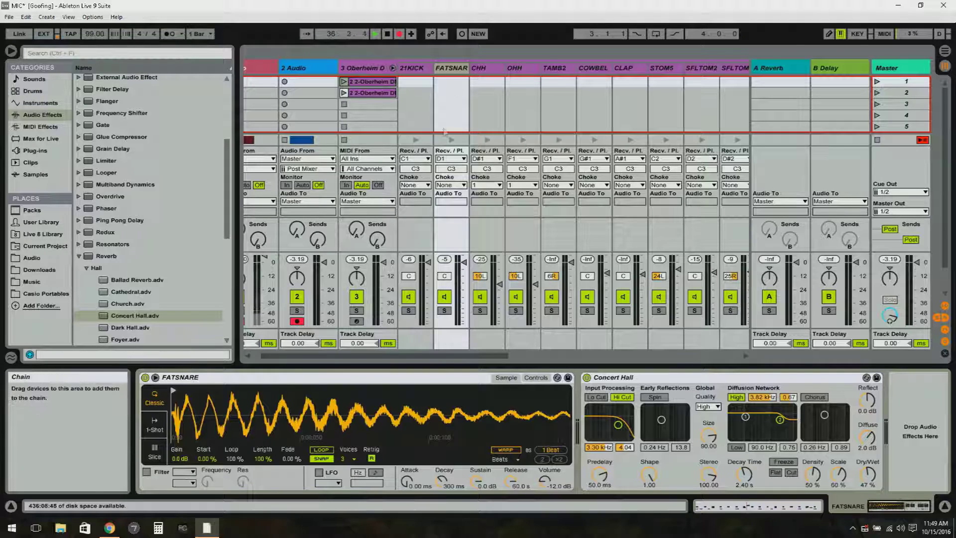
left_click_drag(443, 357, 494, 368)
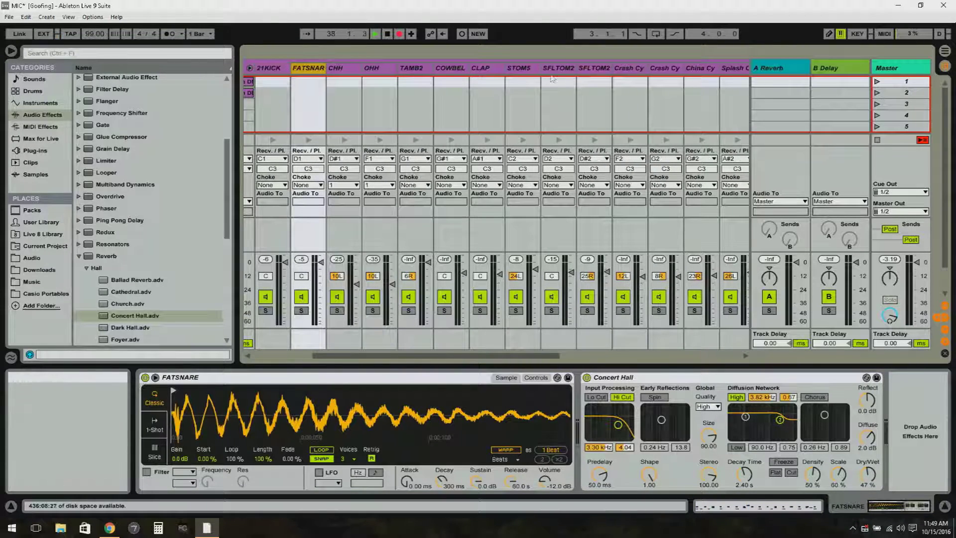
left_click(527, 70)
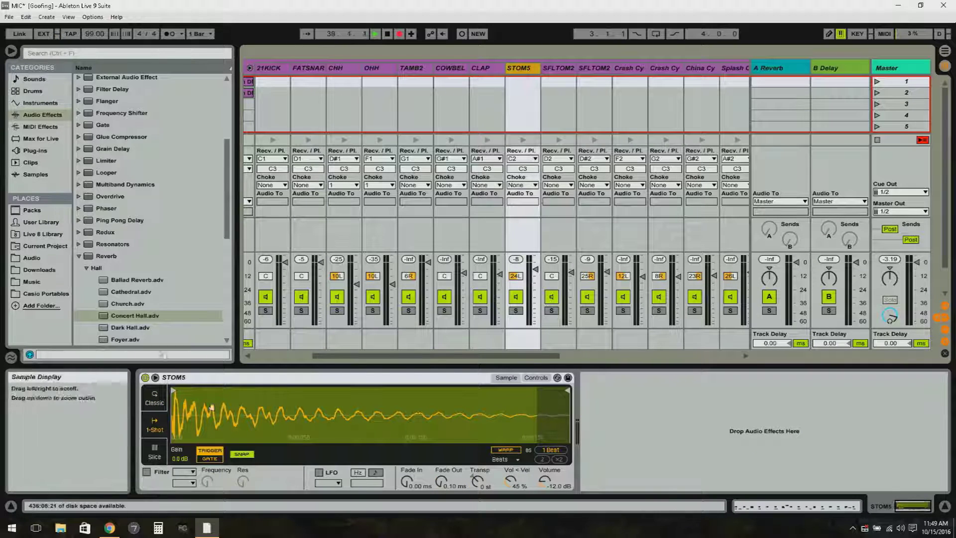
left_click(556, 73)
left_click(594, 70)
left_click(529, 72)
left_click(553, 74)
left_click(593, 71)
left_click(528, 72)
left_click(566, 73)
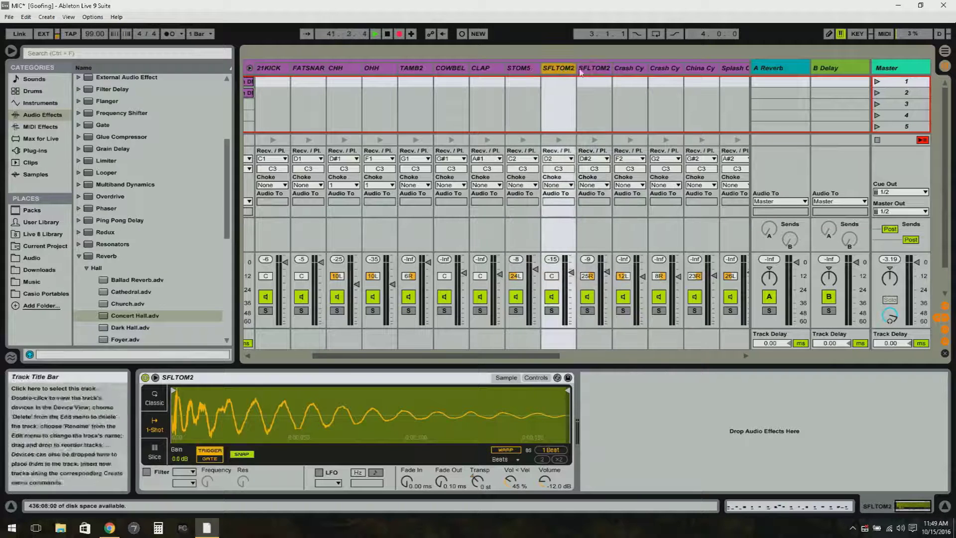
left_click(601, 70)
left_click(525, 72)
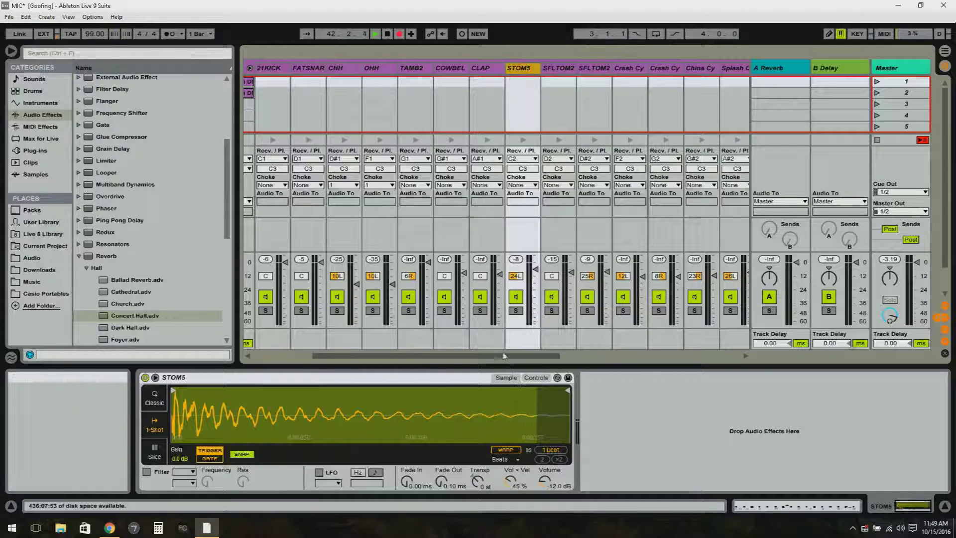
left_click_drag(503, 356, 376, 357)
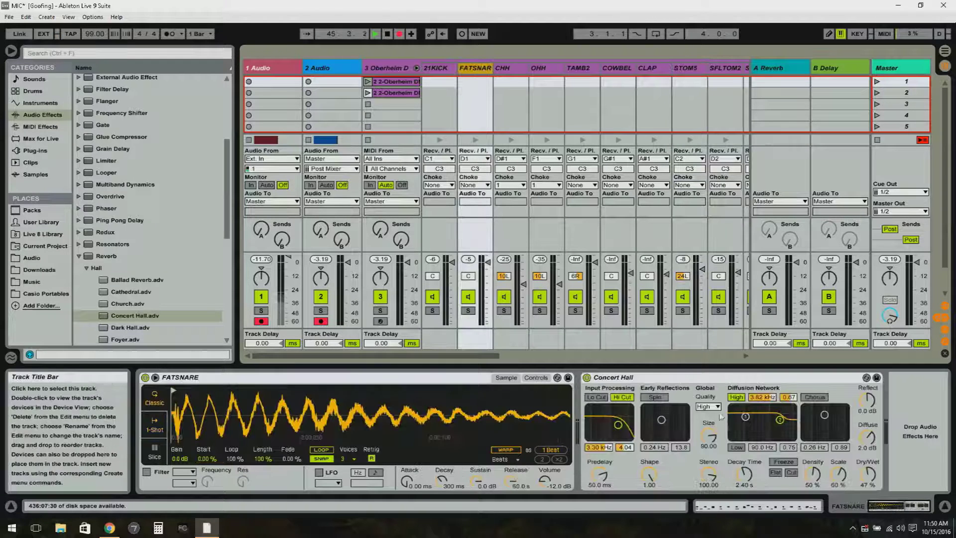
right_click(691, 381)
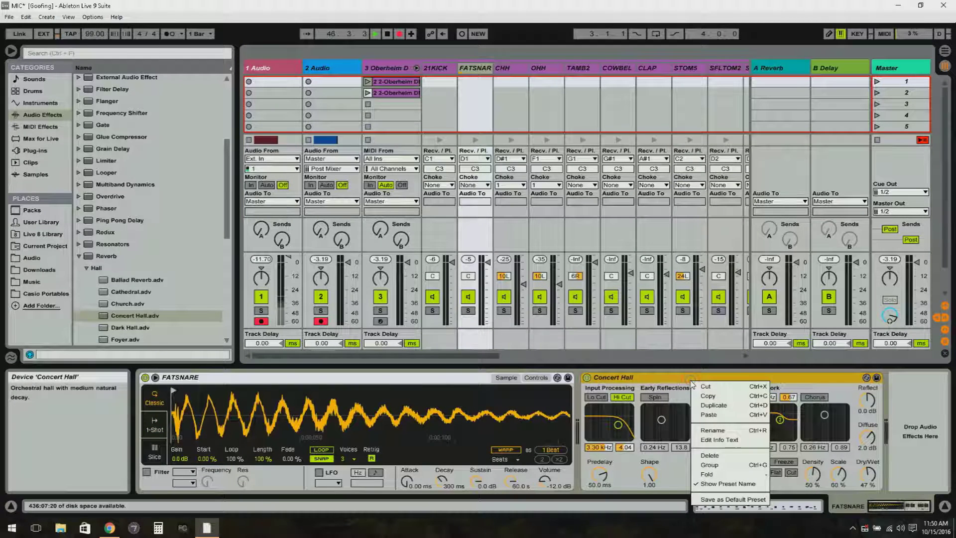
left_click(709, 455)
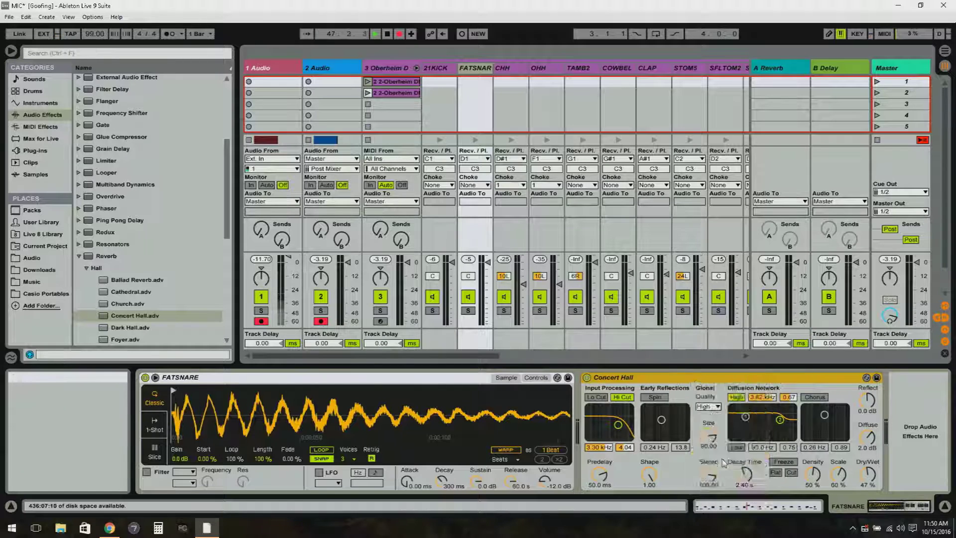
left_click(389, 69)
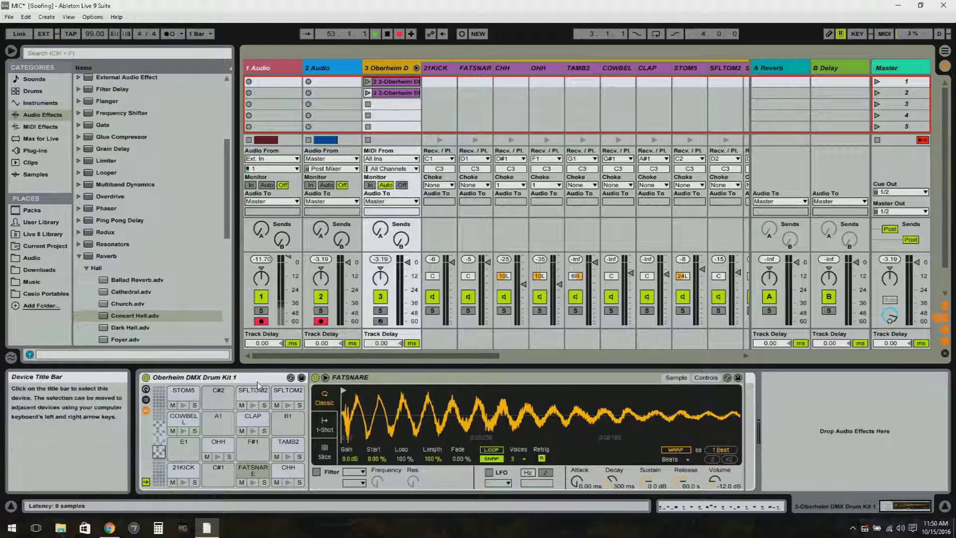
Step: Open the Oberheim DMX drum rack's chain list and select the FATSNARE chain
left_click(155, 379)
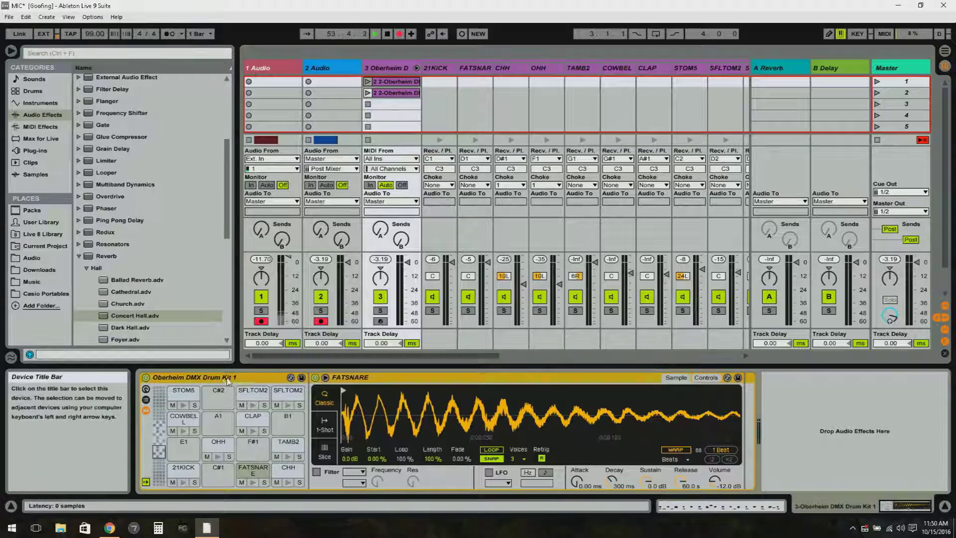
left_click(146, 400)
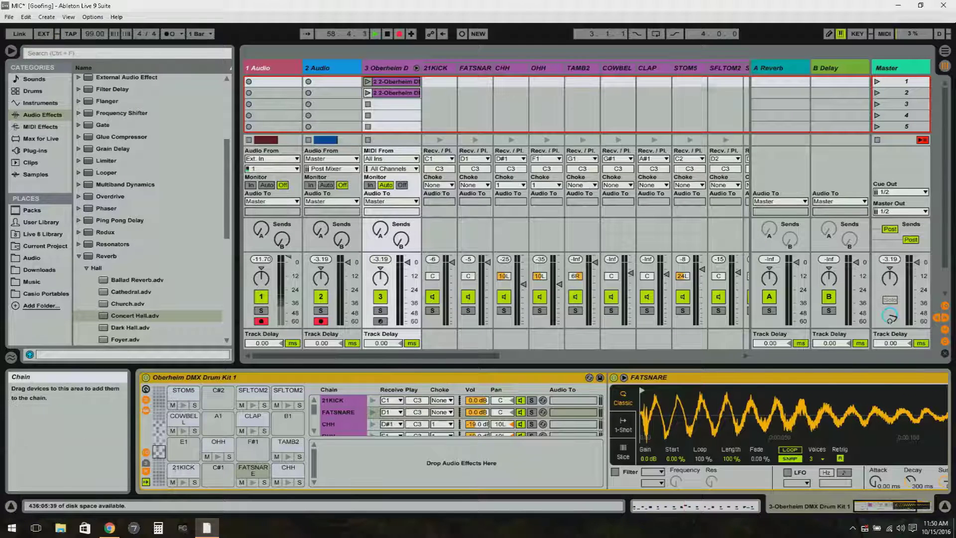
left_click(320, 412)
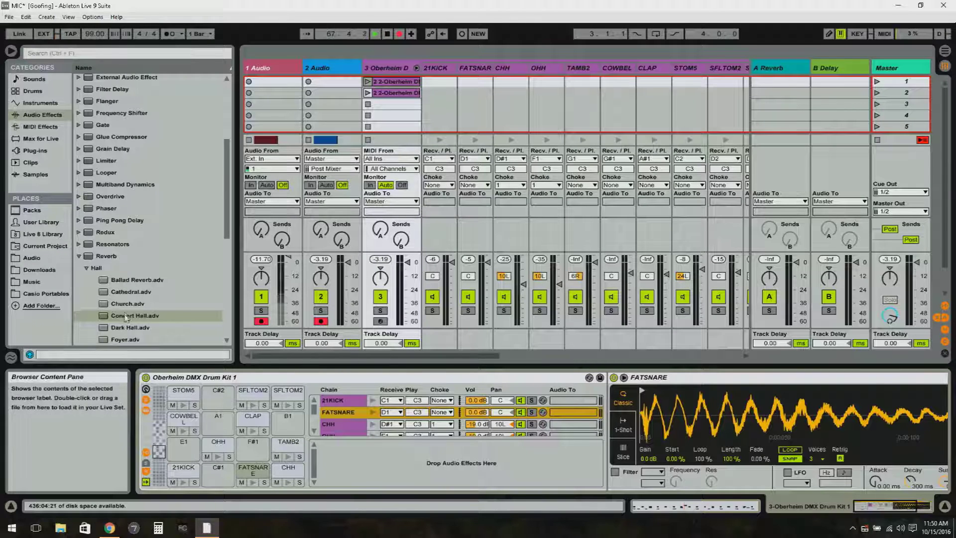
Step: Add Concert Hall.adv as a drum rack return chain and view its reverb settings
left_click_drag(134, 322, 394, 457)
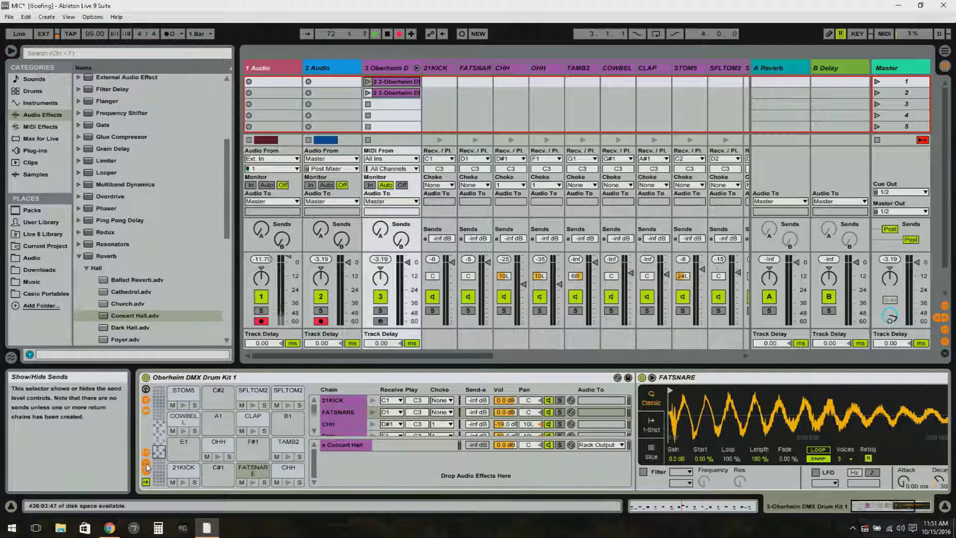
left_click(481, 411)
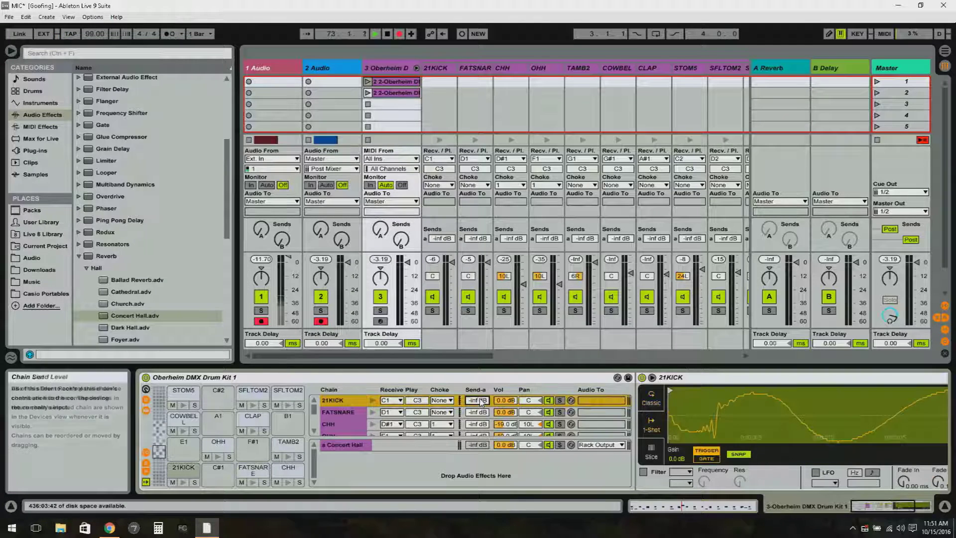
left_click(477, 424)
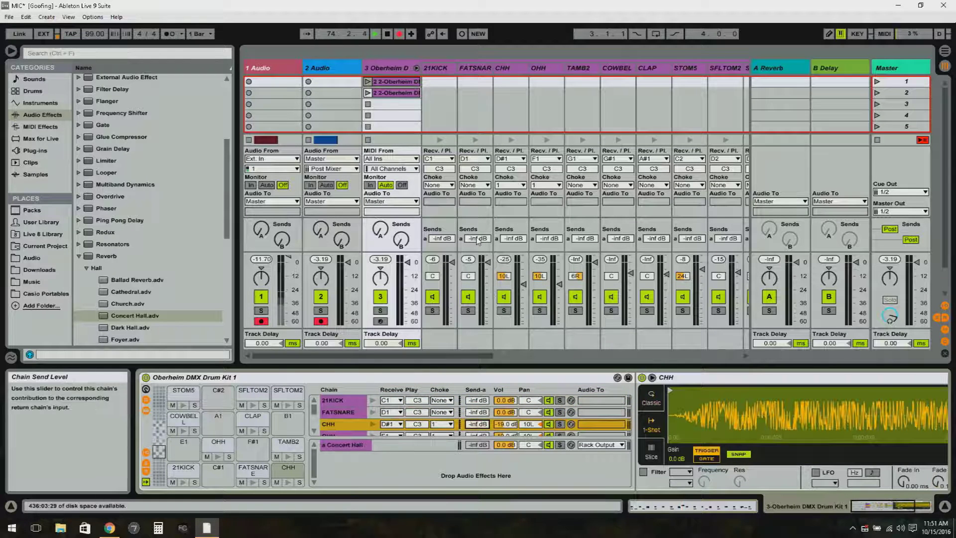
left_click(350, 447)
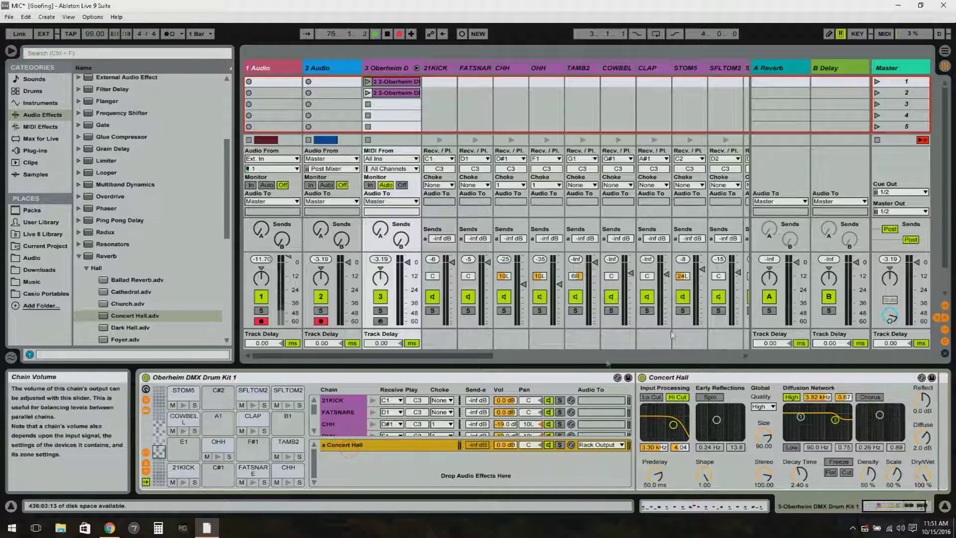
left_click(924, 478)
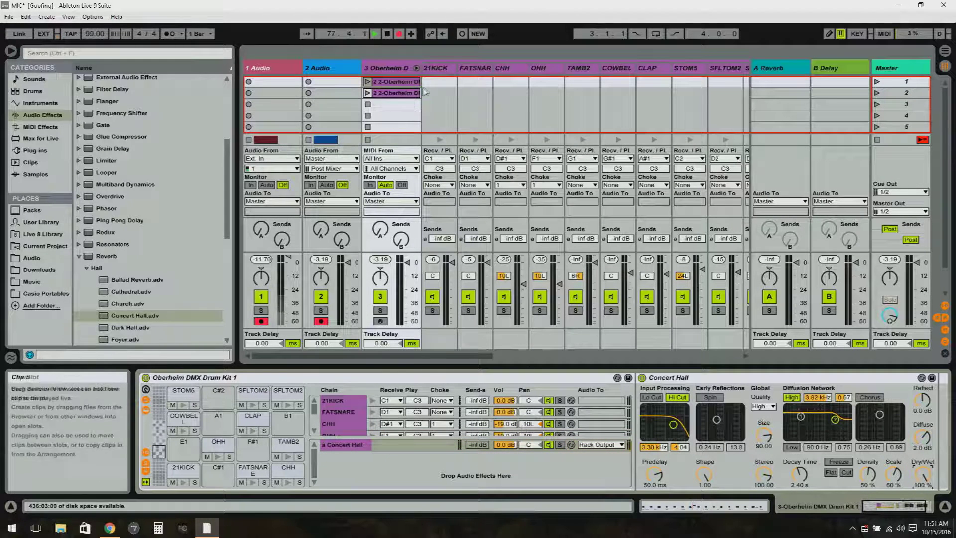
Step: With the Oberheim clips playing, raise the STOM5 and SFLTOM2 sends to the Concert Hall return
left_click(369, 84)
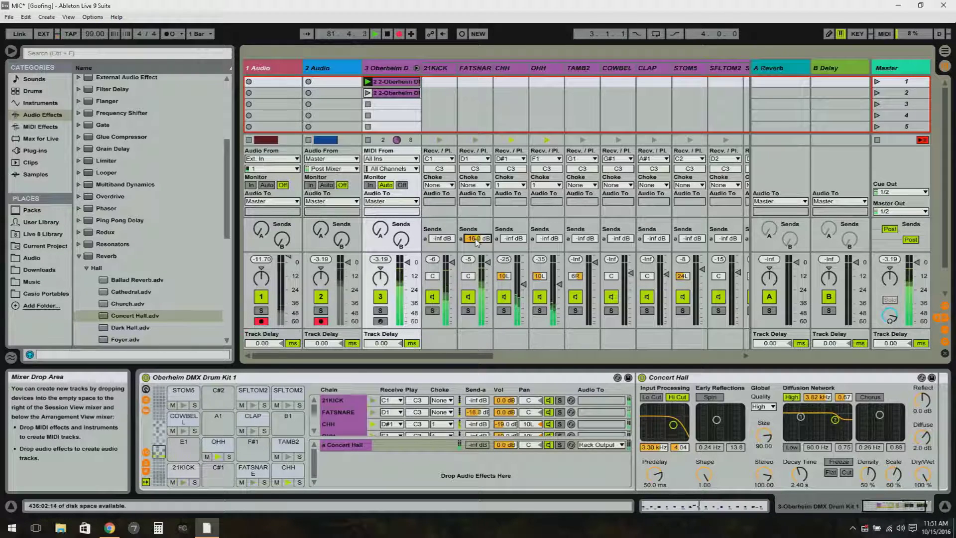
scroll(477, 241, "up", 6)
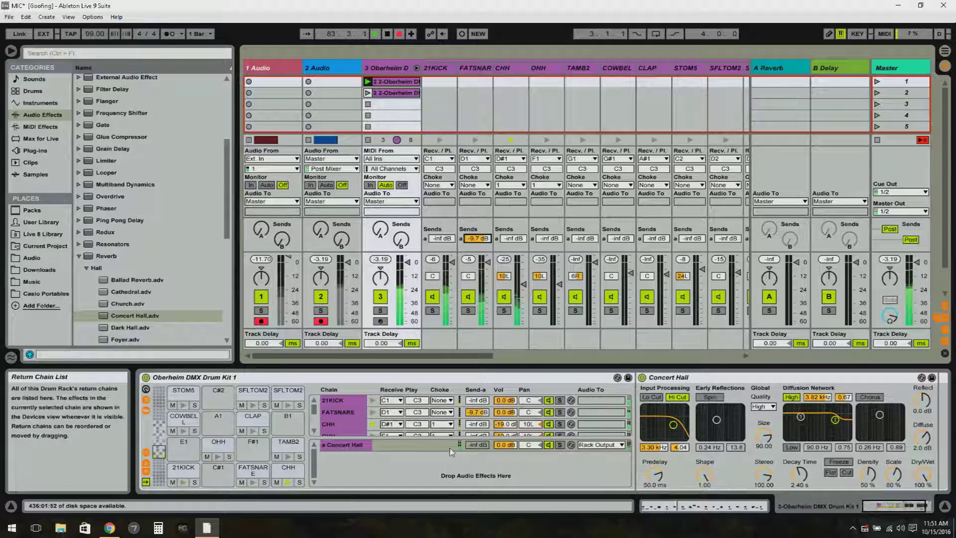
left_click(352, 449)
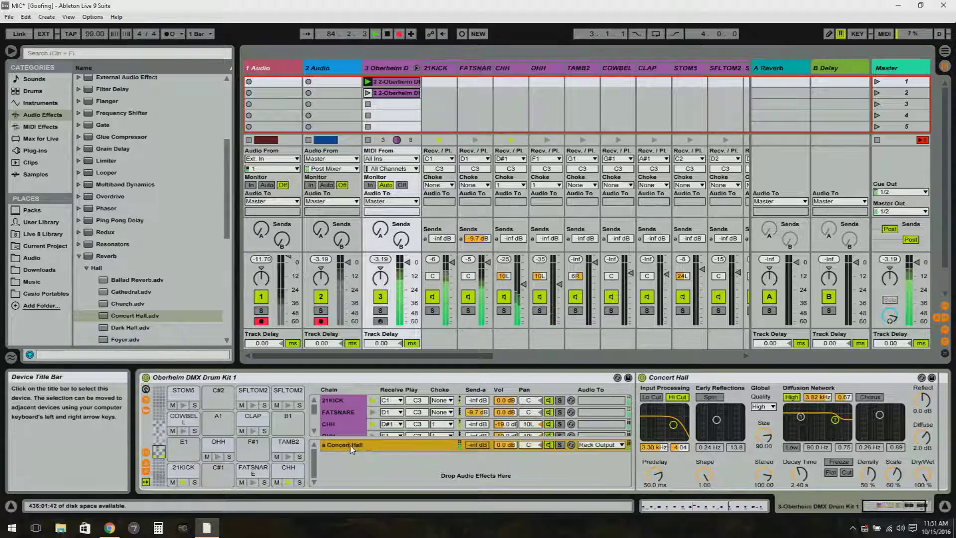
left_click(368, 93)
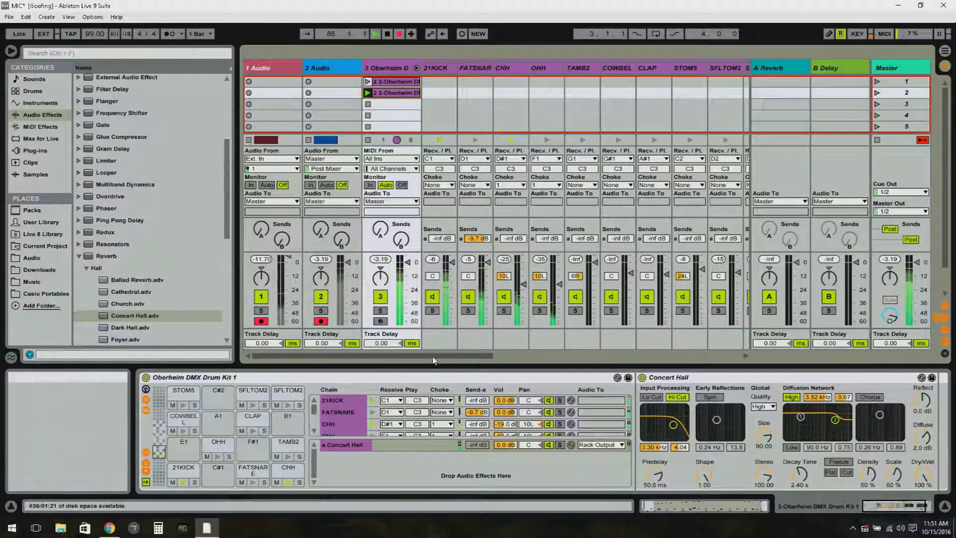
left_click_drag(434, 356, 514, 356)
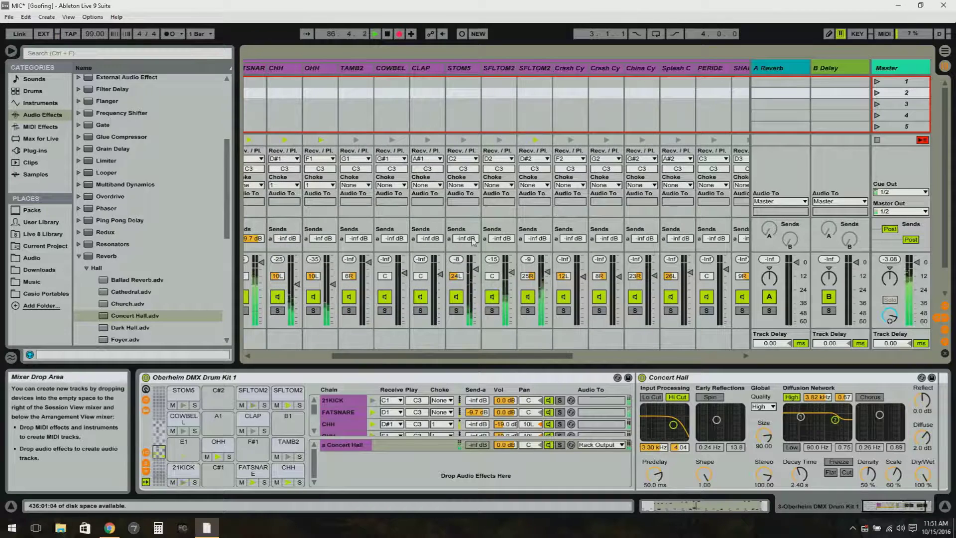
left_click_drag(473, 241, 545, 242)
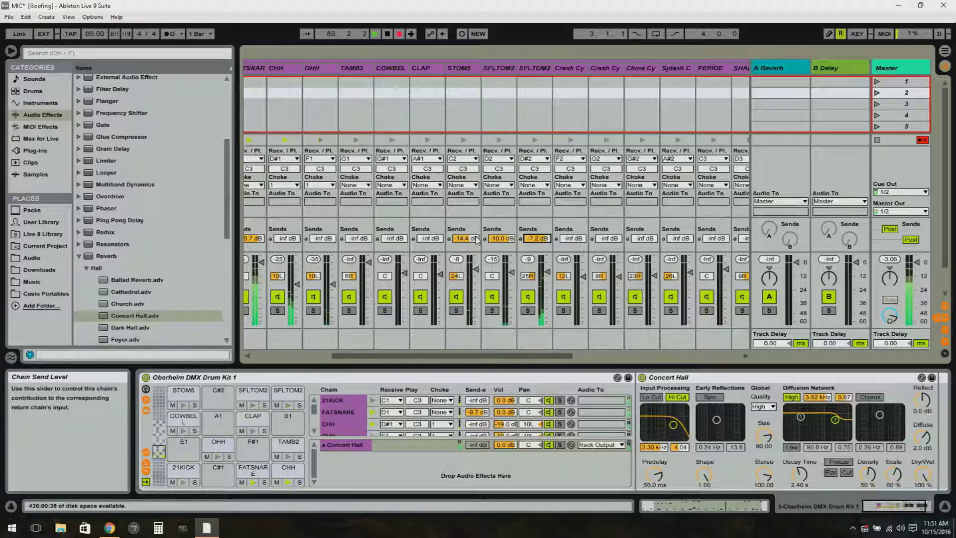
left_click_drag(472, 244, 503, 237)
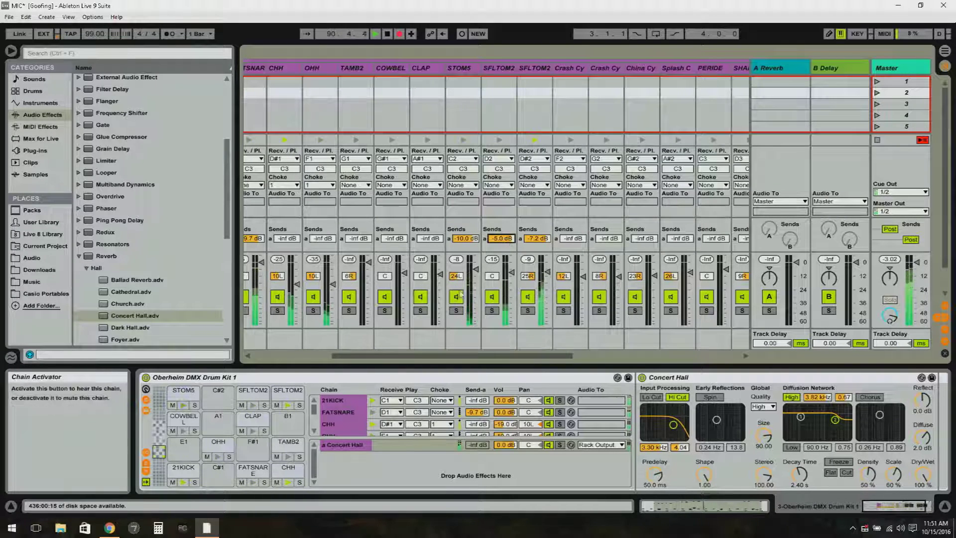
left_click_drag(433, 354, 268, 364)
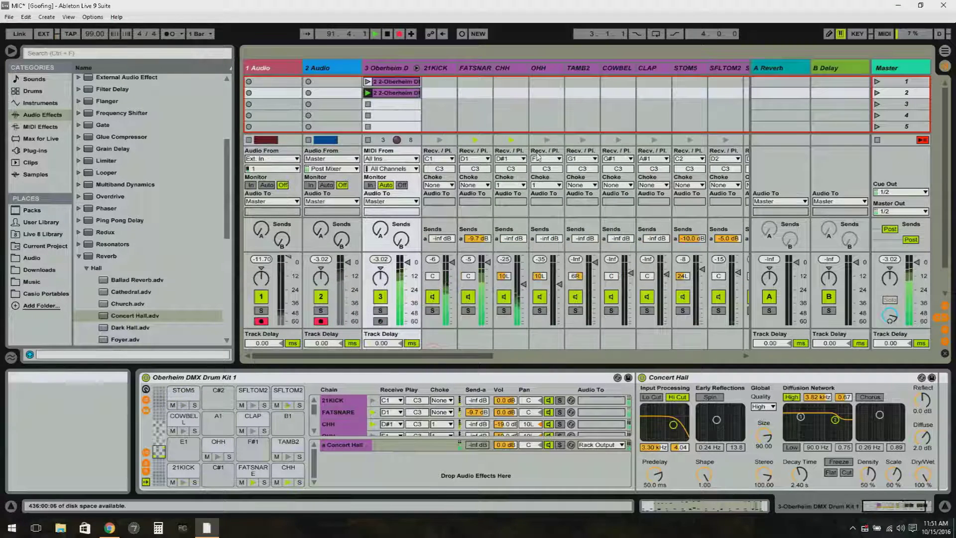
left_click(368, 142)
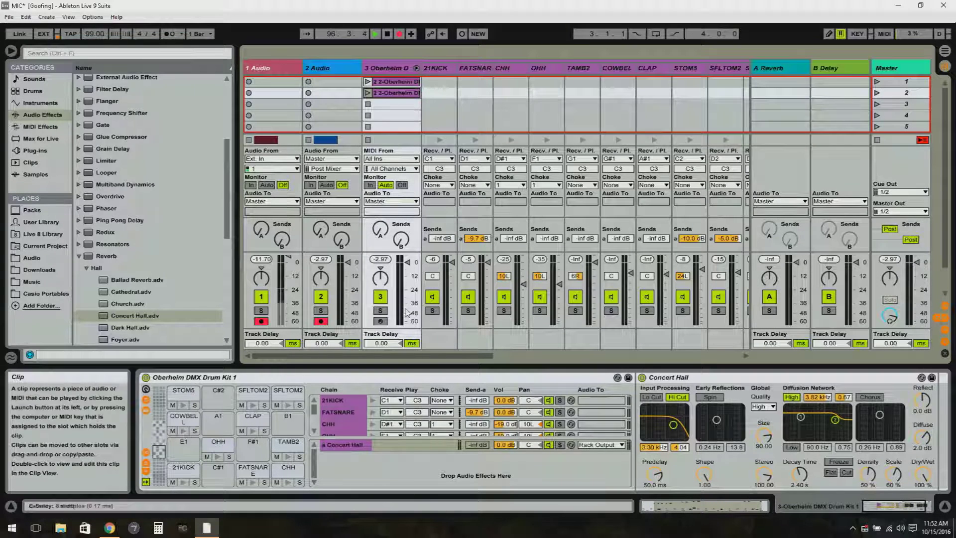
Step: Delete the Concert Hall return chain from the drum rack
left_click(348, 447)
right_click(348, 447)
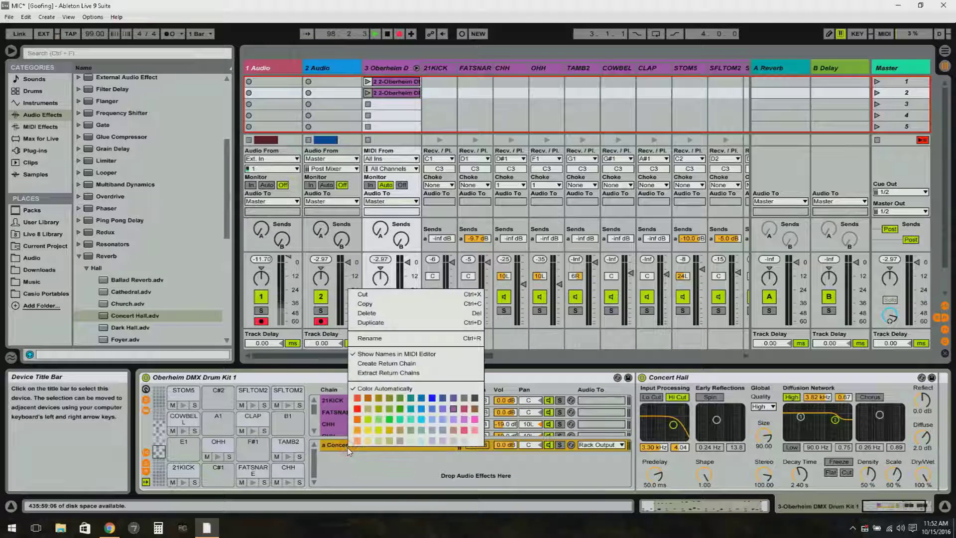
left_click(394, 313)
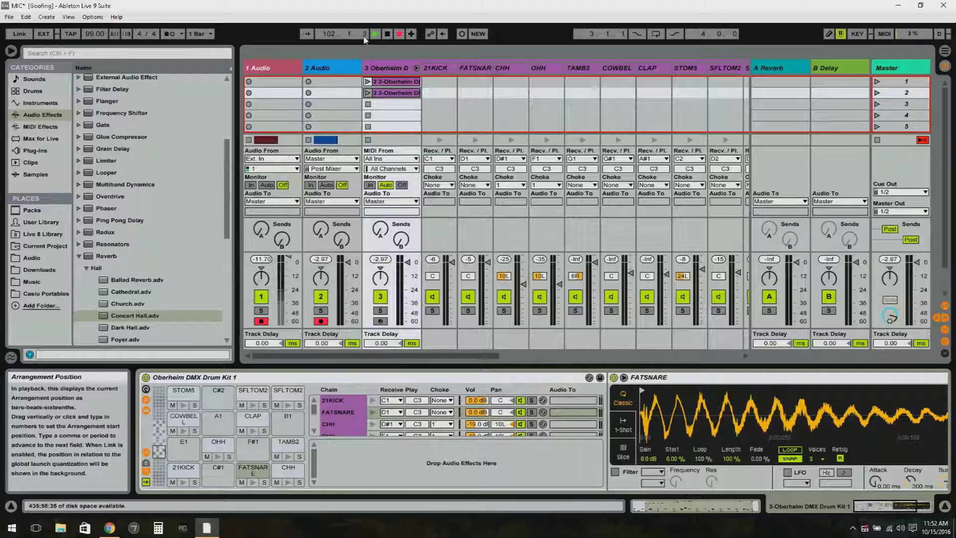
Step: Raise track 3's A-Reverb send to -10.2 dB while the first clip plays
left_click(369, 84)
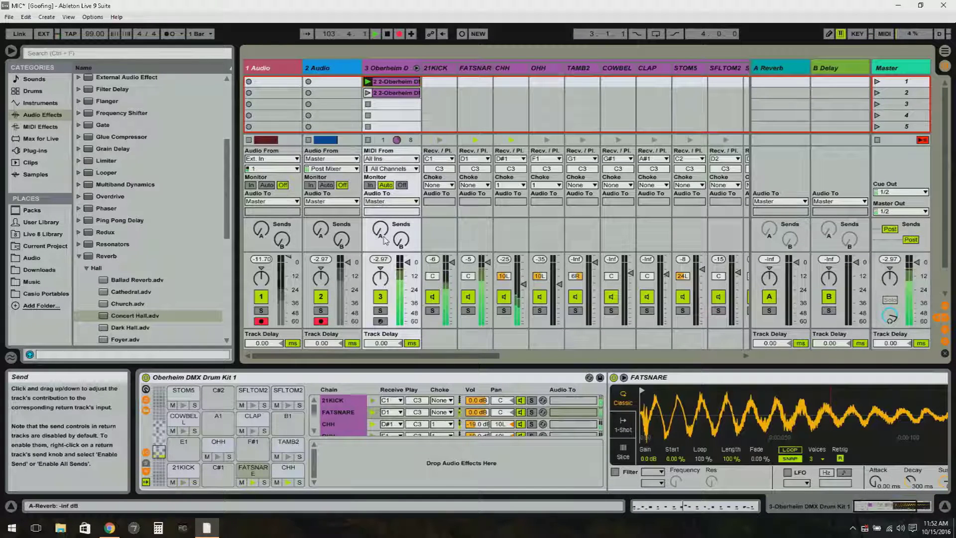
left_click_drag(380, 235, 381, 221)
scroll(383, 238, "up", 5)
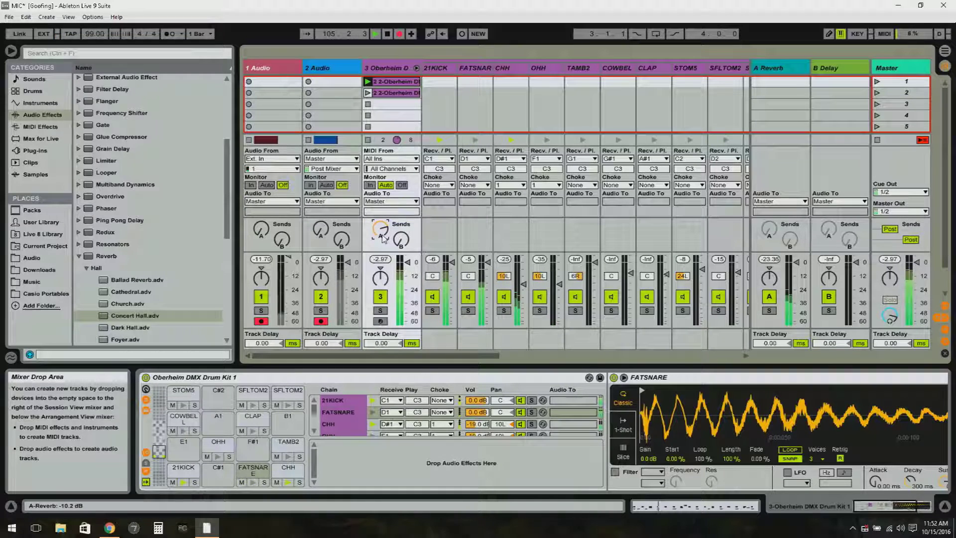
scroll(381, 234, "down", 10)
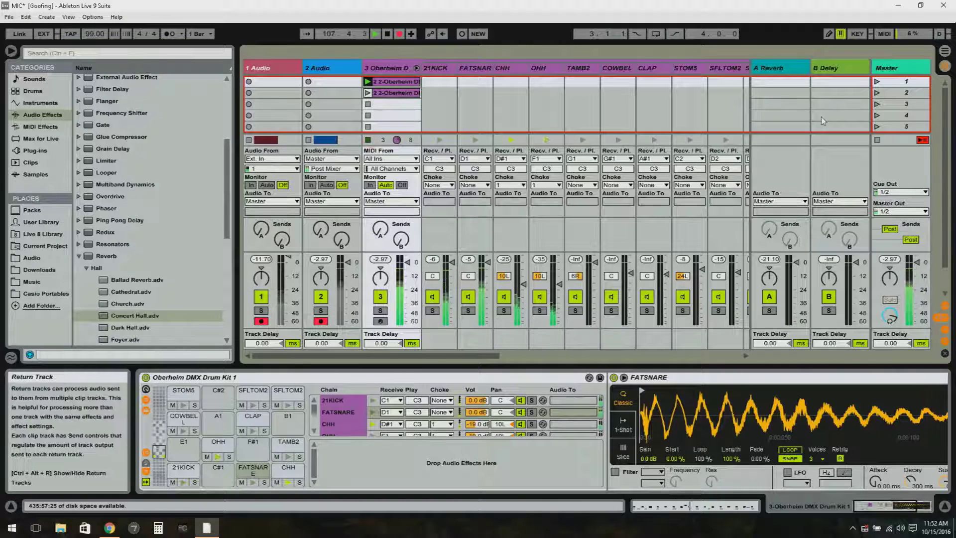
left_click(780, 69)
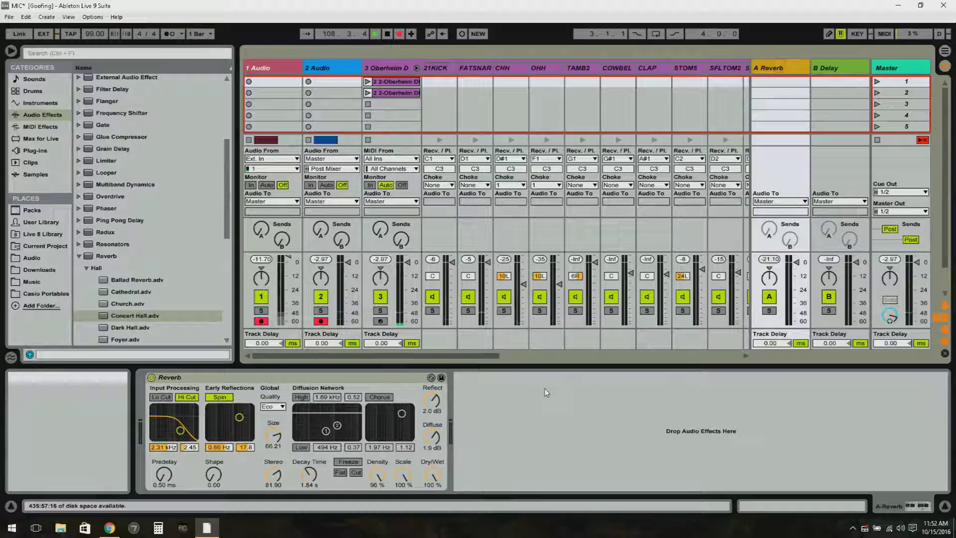
Step: Create a new empty return chain in the Oberheim DMX drum rack
left_click(387, 70)
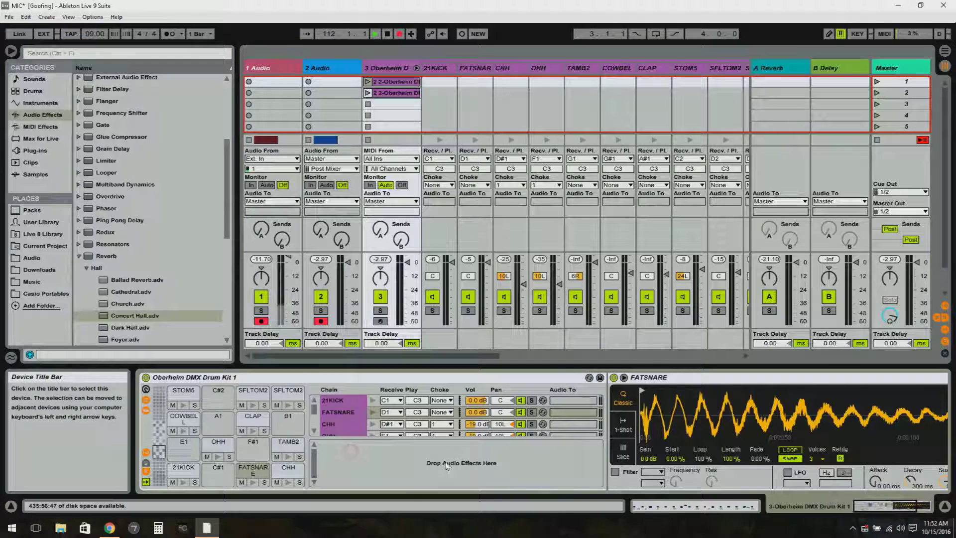
right_click(406, 452)
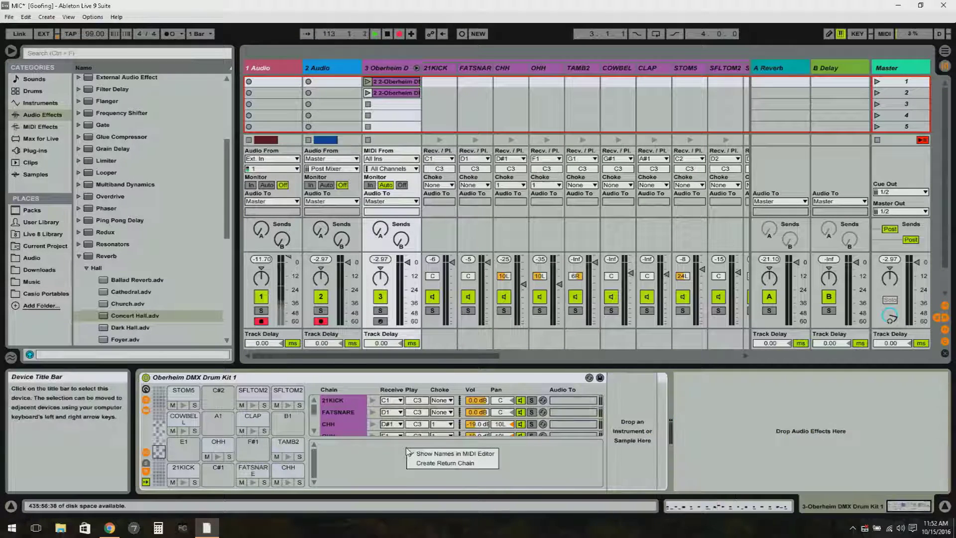
left_click(444, 464)
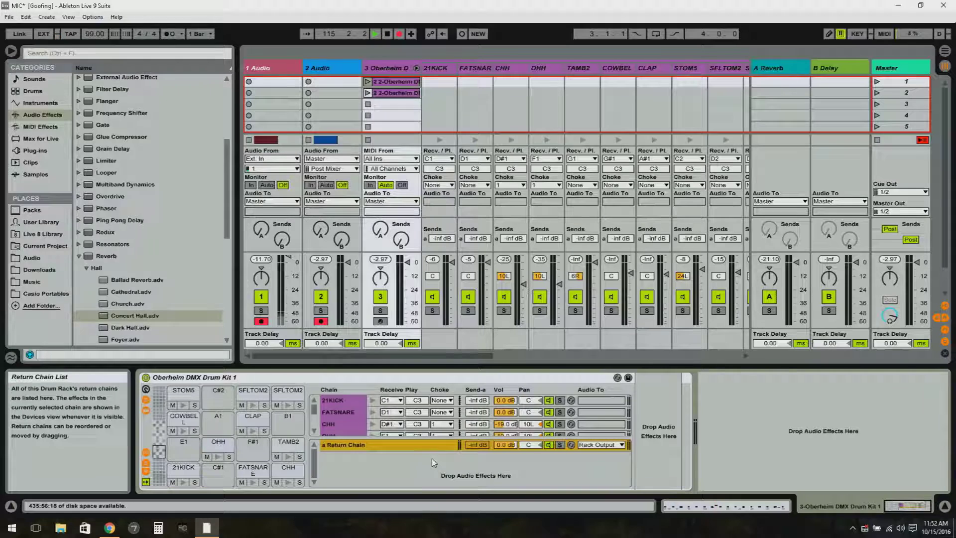
left_click(146, 455)
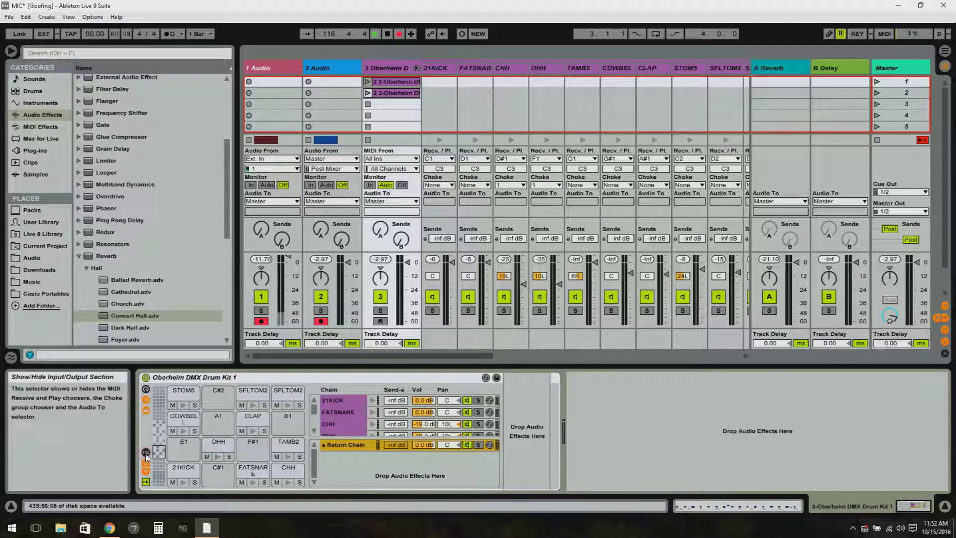
Step: Set the return chain's Audio To to A-Reverb | Track In and launch the second Oberheim clip
left_click(146, 453)
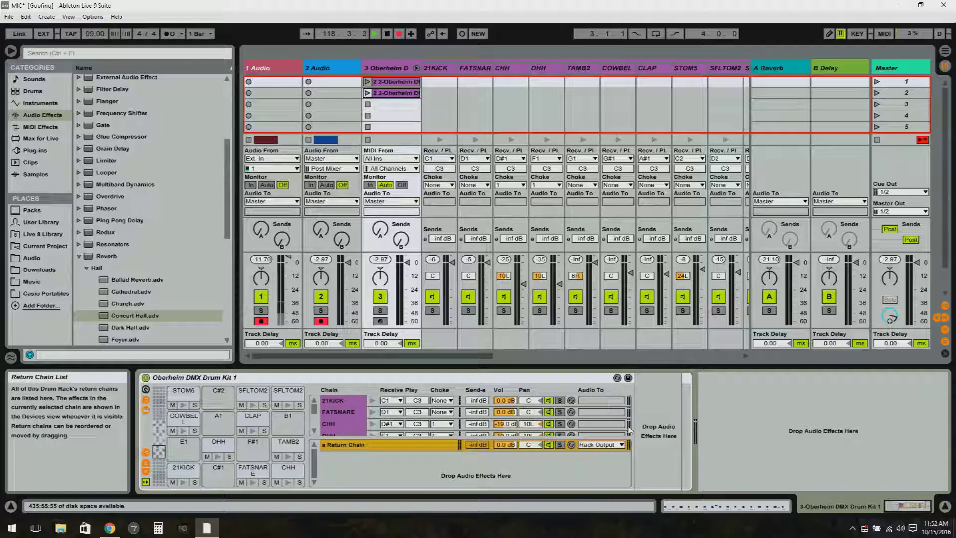
left_click(146, 454)
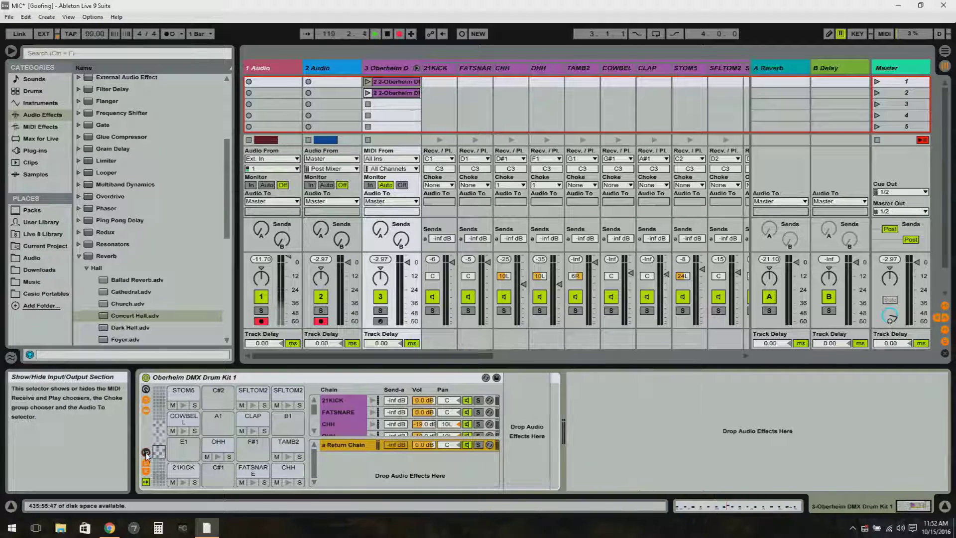
left_click(146, 453)
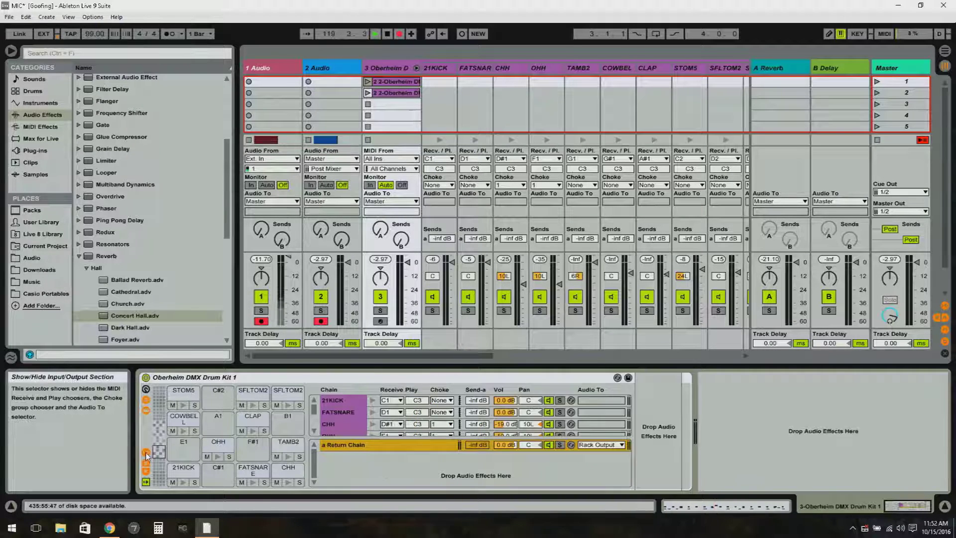
left_click(622, 445)
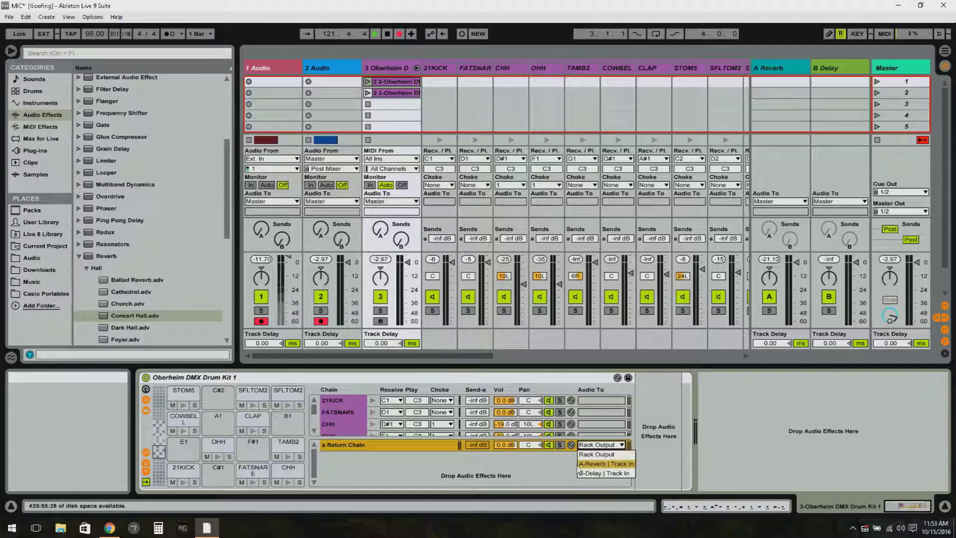
left_click(602, 464)
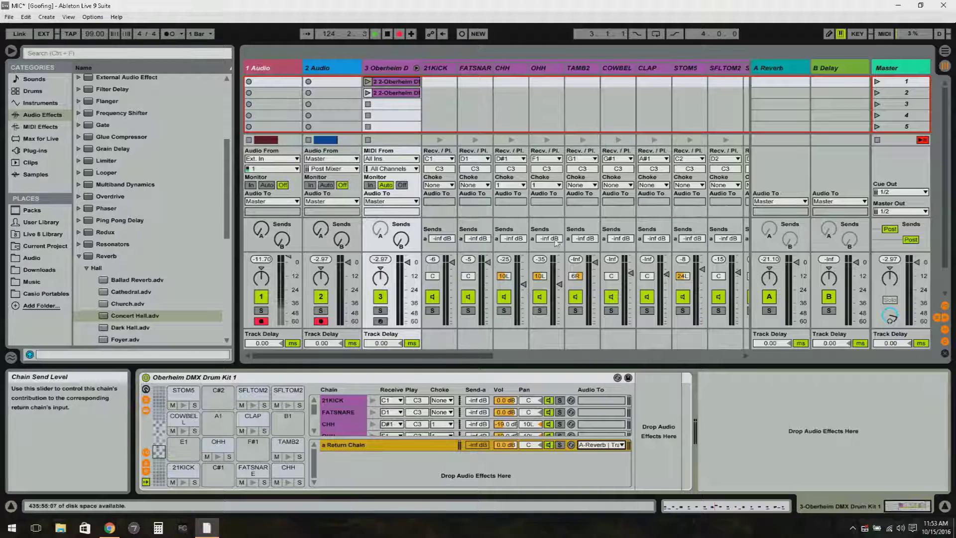
left_click(368, 94)
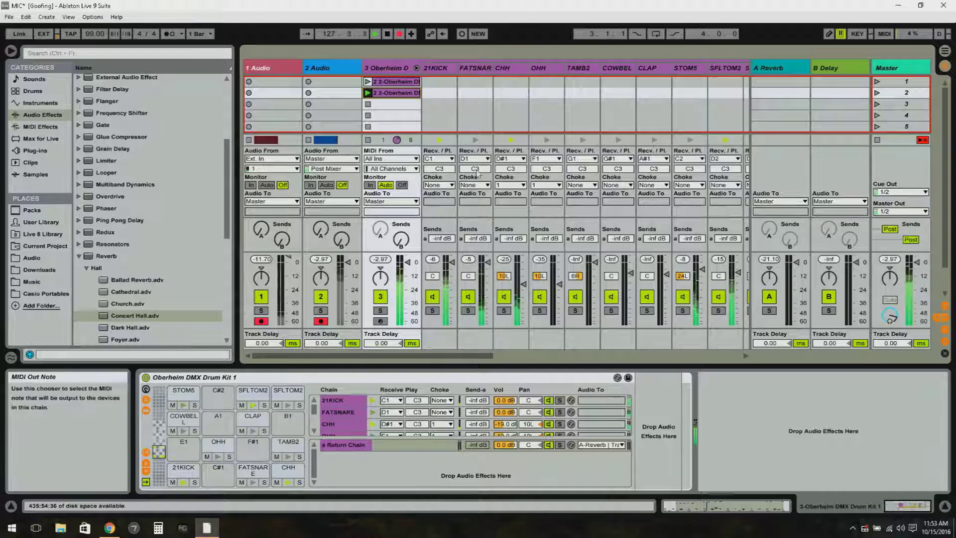
Step: Set Send A levels: FATSNARE -6.2 dB, STOMS and SFLTOM2 -11.0 dB, then stop the clip
left_click(476, 68)
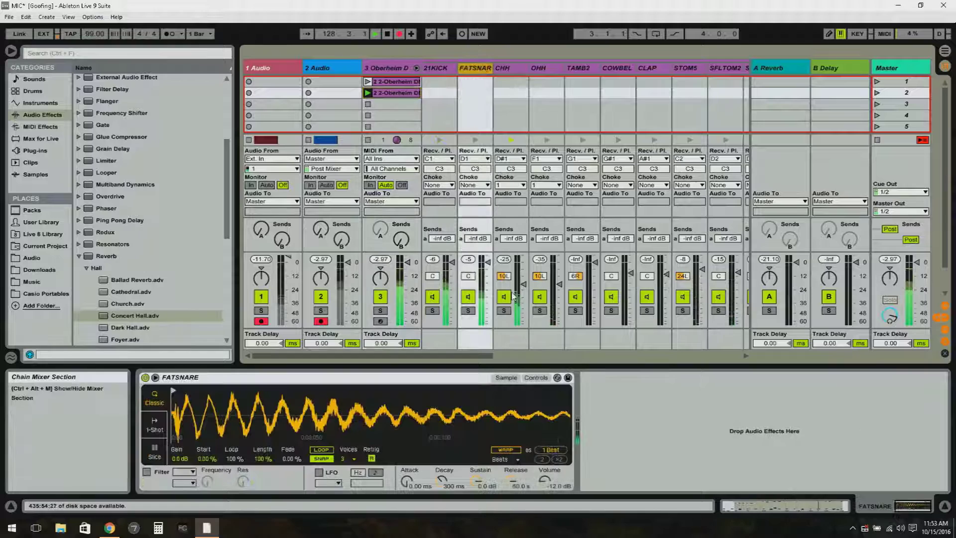
left_click_drag(478, 239, 478, 234)
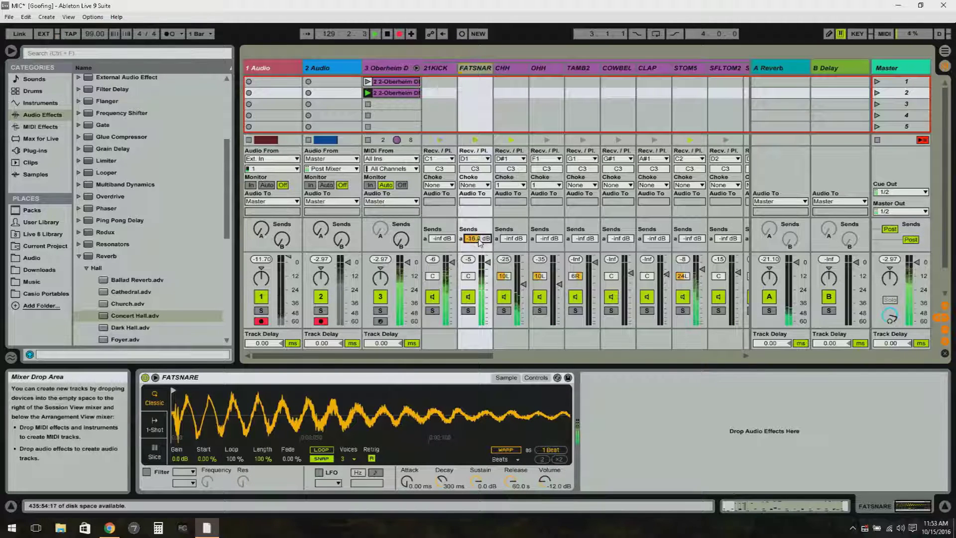
scroll(479, 239, "up", 3)
scroll(479, 241, "up", 2)
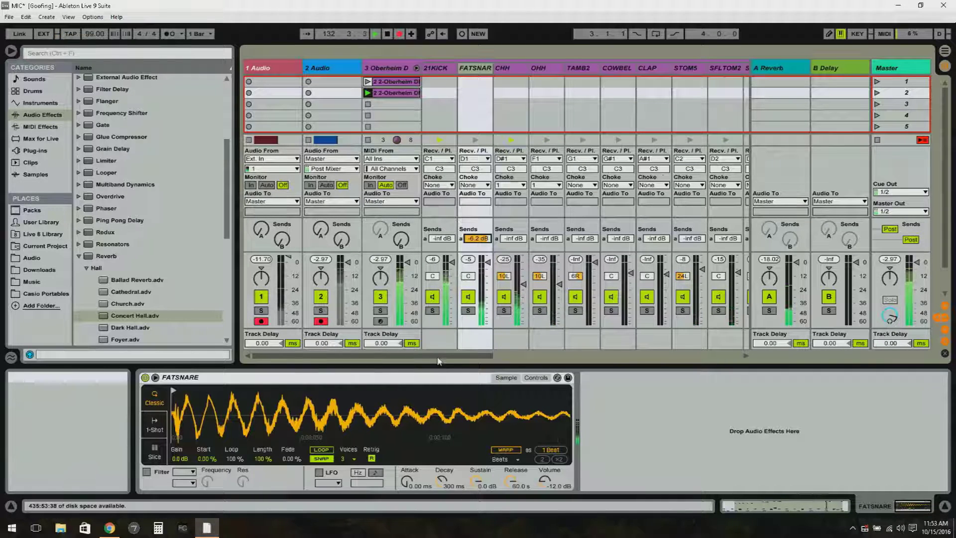
left_click_drag(437, 358, 536, 360)
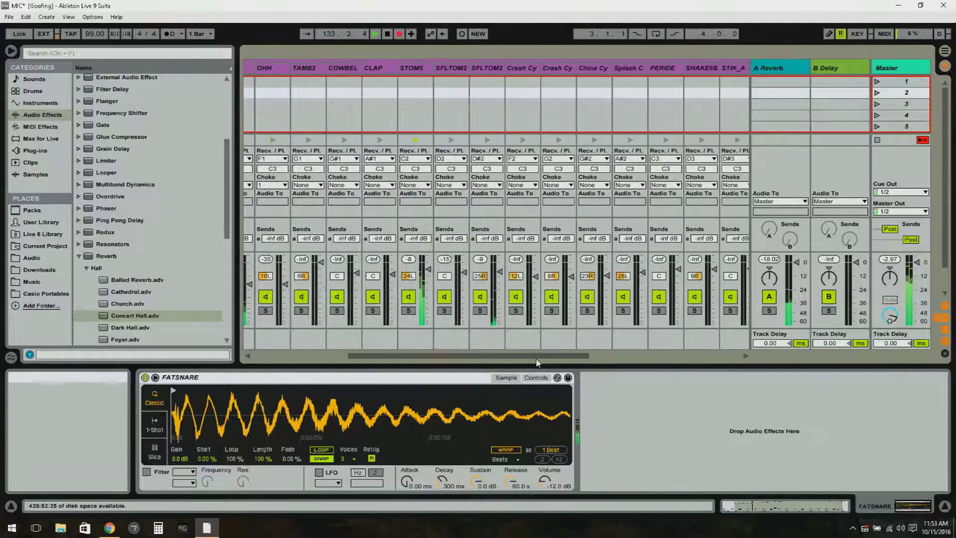
left_click_drag(424, 239, 493, 240)
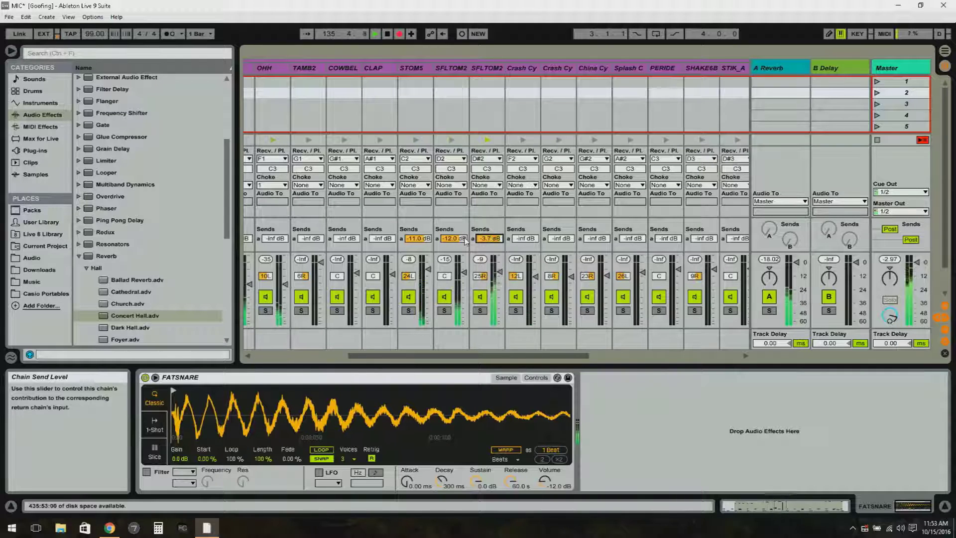
left_click_drag(463, 244, 464, 242)
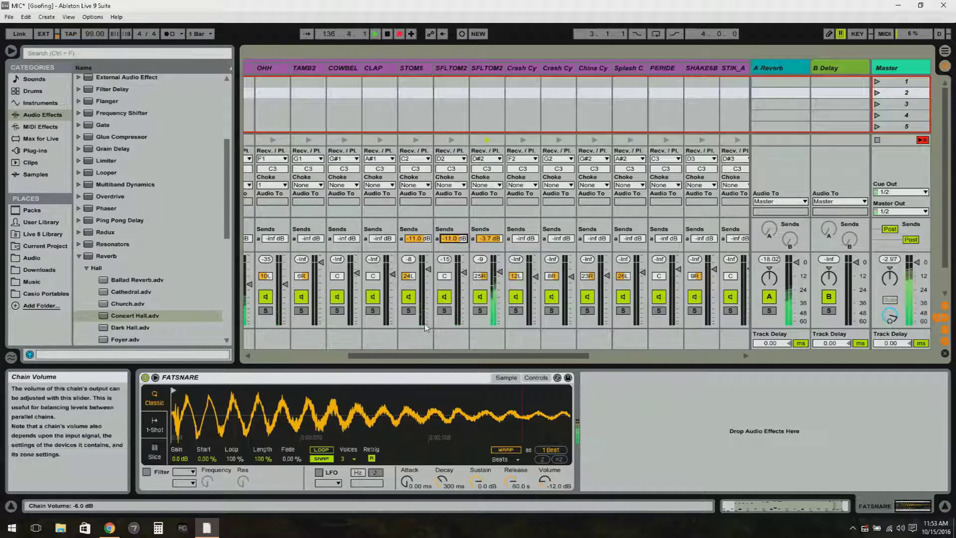
left_click_drag(420, 358, 324, 359)
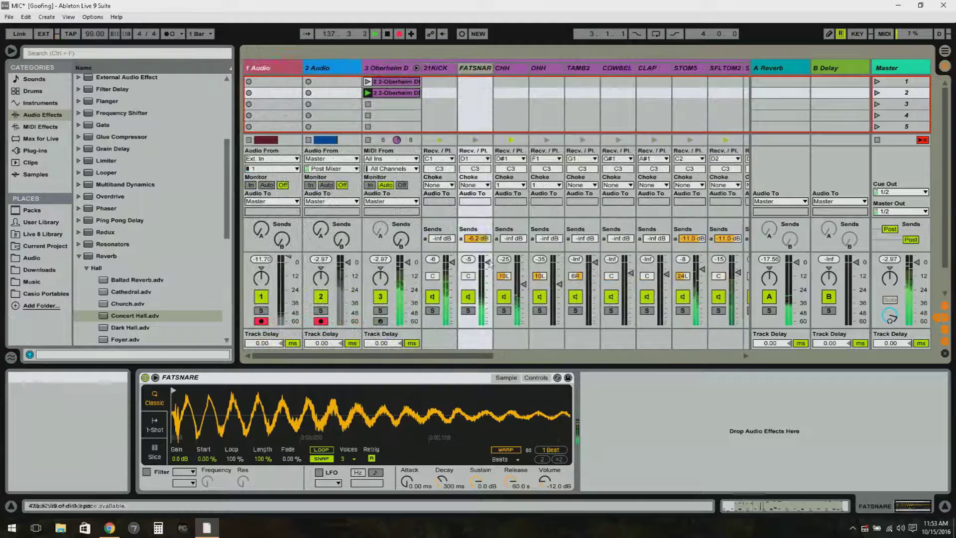
left_click(369, 141)
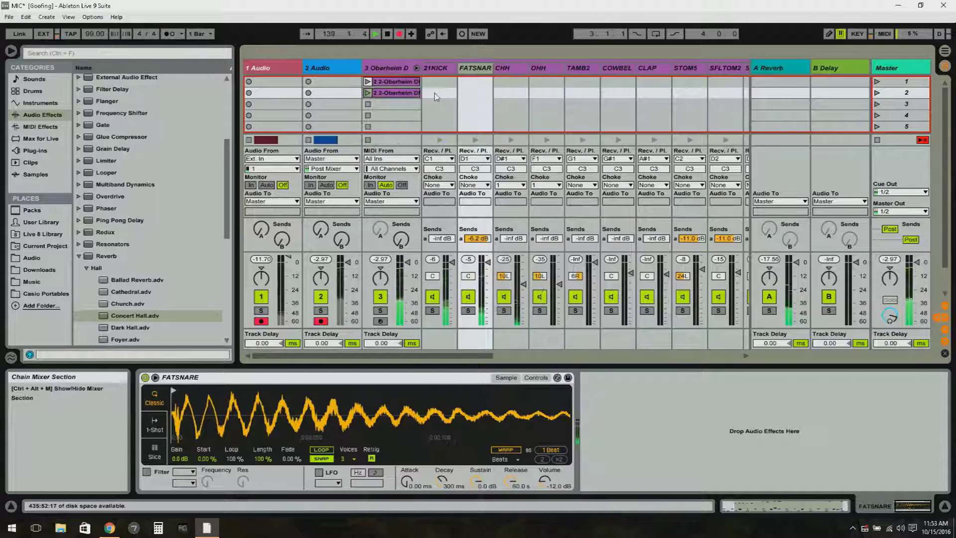
Step: Show the Oberheim DMX Drum Kit 1 rack with its A-Reverb-routed return chain
left_click(388, 70)
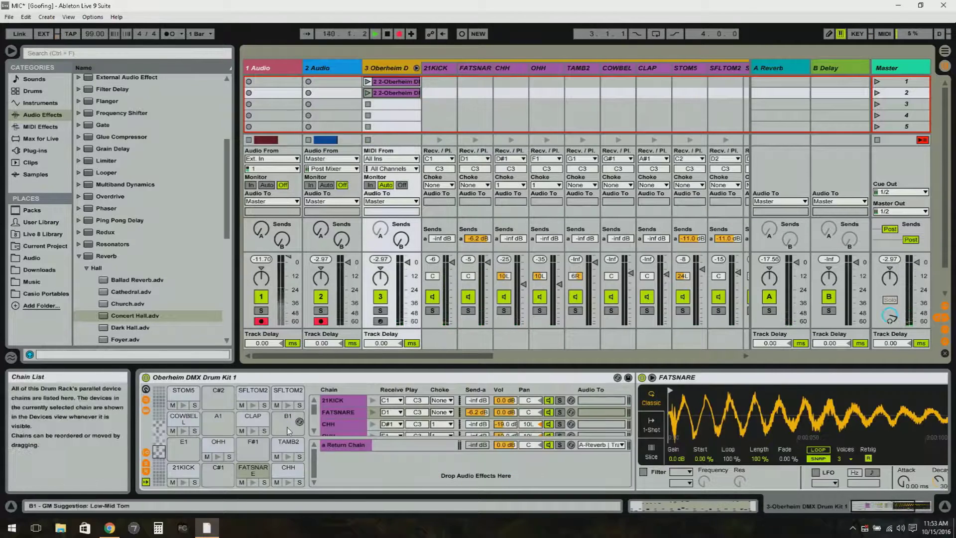